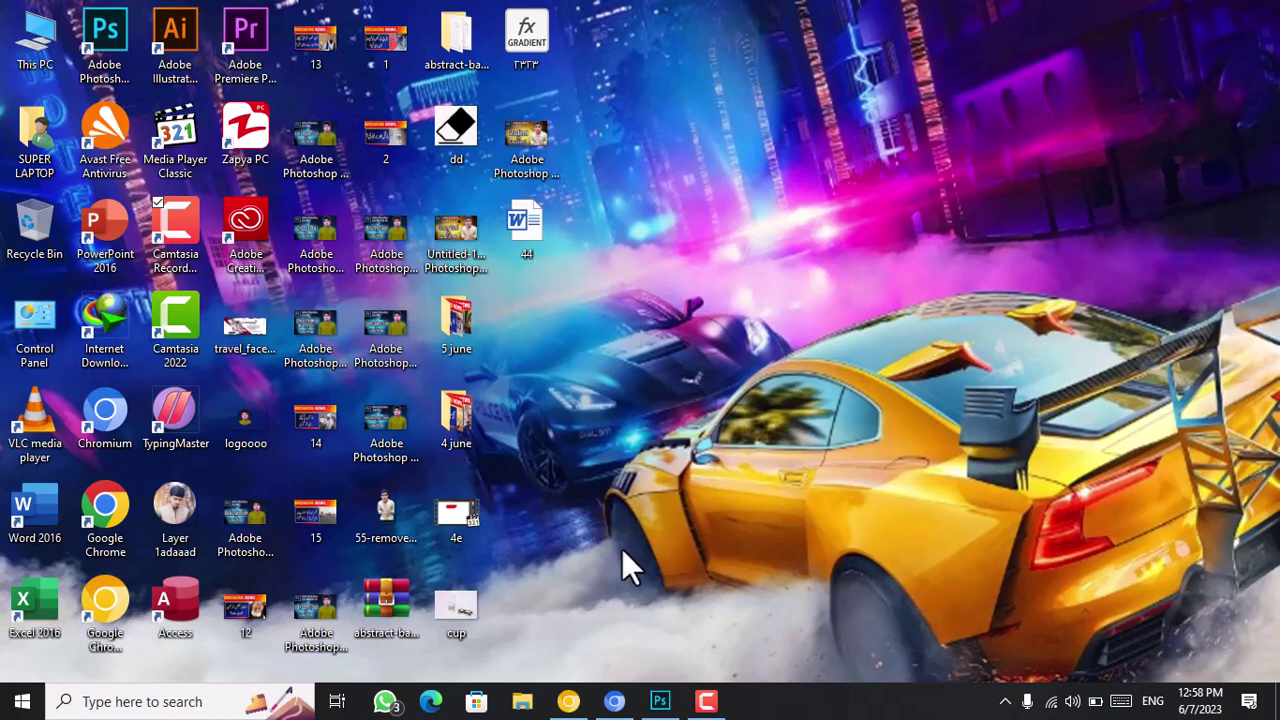
Switch to Photoshop and soften the green foliage on both sides of the man's head with the Blur tool
{"action": "left_click", "coordinate": [660, 701]}
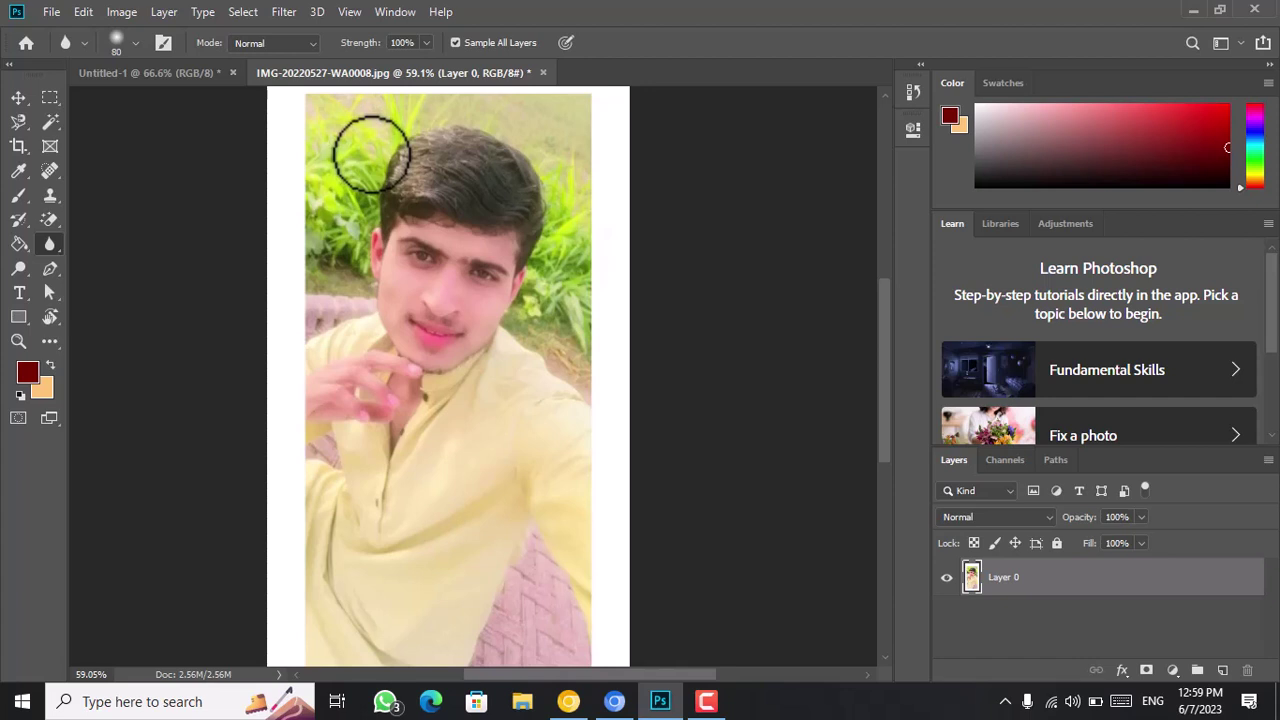
{"action": "key", "text": "F10"}
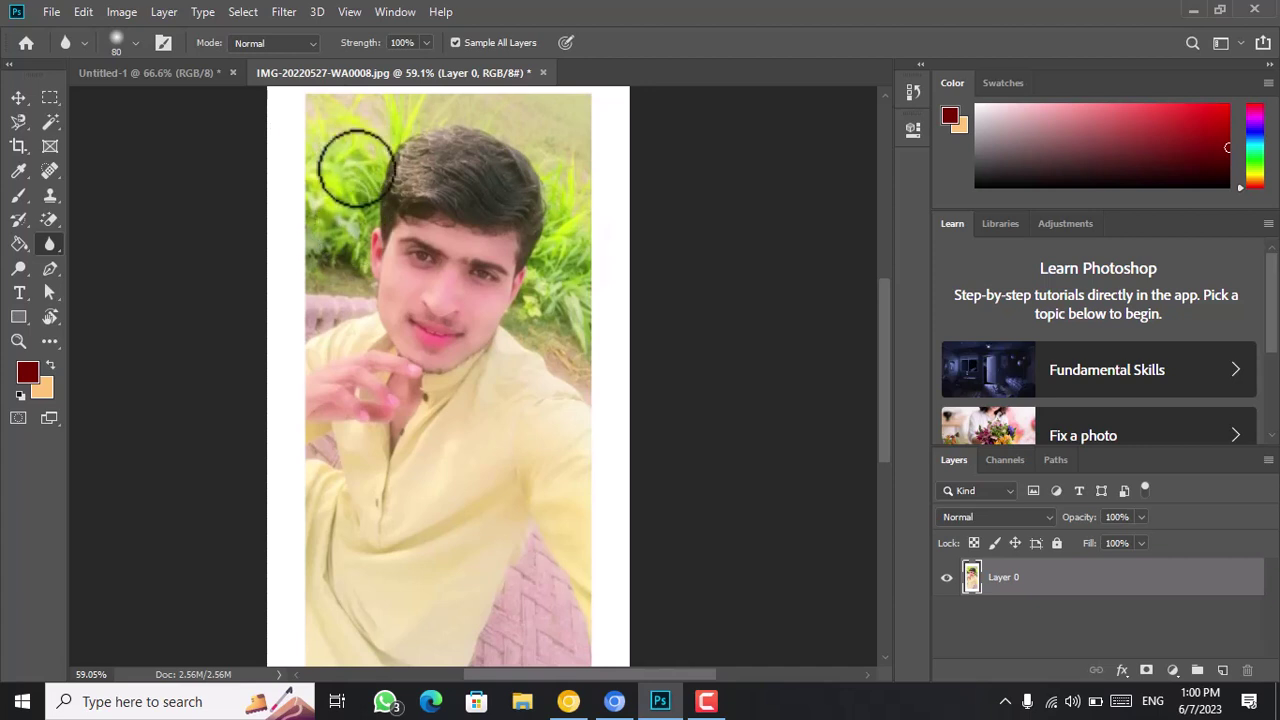
{"action": "mouse_move", "coordinate": [355, 168]}
{"action": "left_mouse_down"}
{"action": "mouse_move", "coordinate": [356, 216]}
{"action": "mouse_move", "coordinate": [364, 177]}
{"action": "mouse_move", "coordinate": [360, 220]}
{"action": "mouse_move", "coordinate": [345, 162]}
{"action": "mouse_move", "coordinate": [343, 211]}
{"action": "mouse_move", "coordinate": [353, 100]}
{"action": "mouse_move", "coordinate": [348, 133]}
{"action": "mouse_move", "coordinate": [341, 100]}
{"action": "mouse_move", "coordinate": [324, 181]}
{"action": "mouse_move", "coordinate": [335, 137]}
{"action": "mouse_move", "coordinate": [369, 140]}
{"action": "mouse_move", "coordinate": [377, 172]}
{"action": "mouse_move", "coordinate": [377, 101]}
{"action": "mouse_move", "coordinate": [346, 191]}
{"action": "left_mouse_up"}
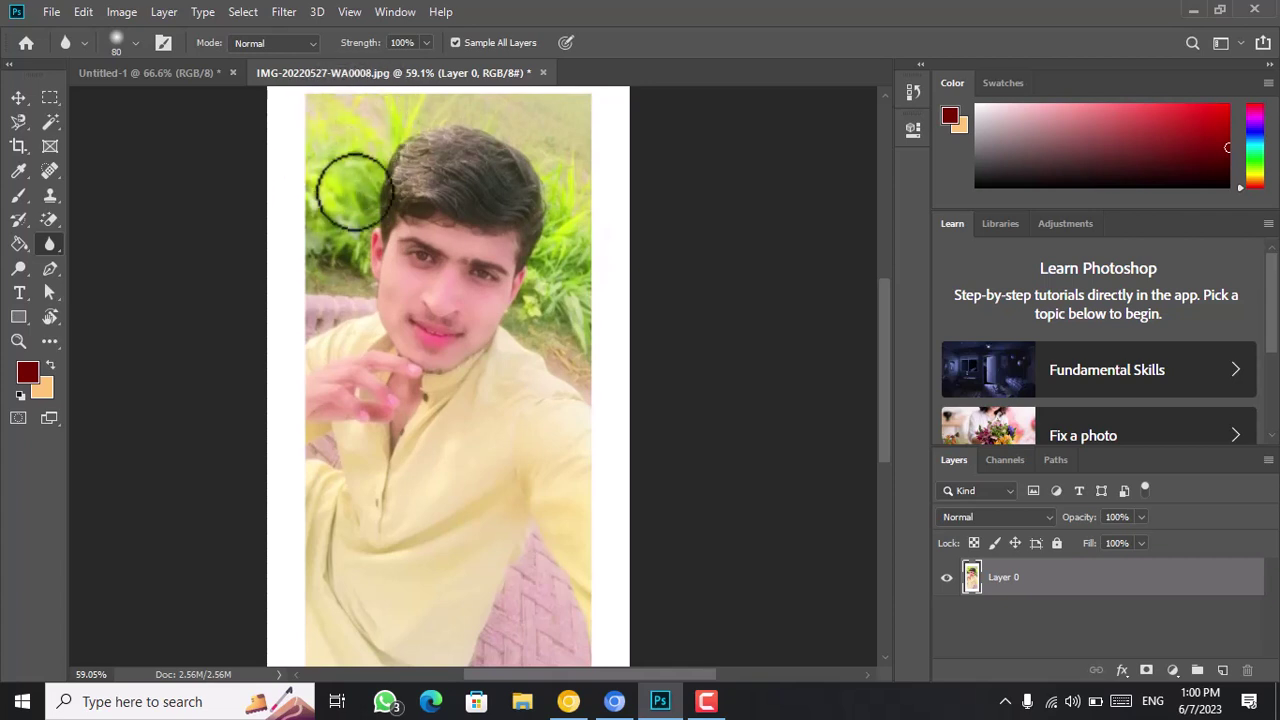
{"action": "scroll", "coordinate": [575, 295], "scroll_direction": "up", "scroll_amount": 5}
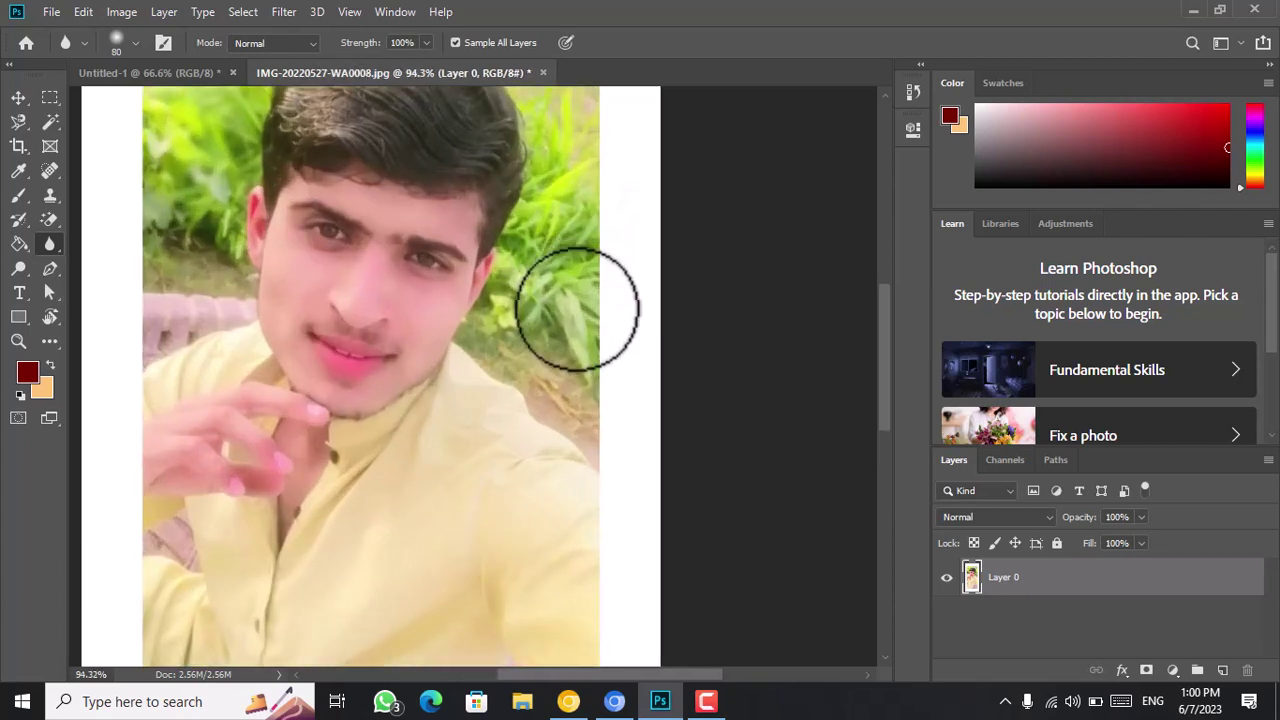
{"action": "mouse_move", "coordinate": [563, 249]}
{"action": "left_mouse_down"}
{"action": "mouse_move", "coordinate": [611, 380]}
{"action": "mouse_move", "coordinate": [614, 350]}
{"action": "left_mouse_up"}
{"action": "mouse_move", "coordinate": [620, 220]}
{"action": "left_mouse_down"}
{"action": "mouse_move", "coordinate": [624, 306]}
{"action": "mouse_move", "coordinate": [616, 235]}
{"action": "mouse_move", "coordinate": [634, 332]}
{"action": "mouse_move", "coordinate": [618, 330]}
{"action": "mouse_move", "coordinate": [621, 137]}
{"action": "mouse_move", "coordinate": [628, 207]}
{"action": "mouse_move", "coordinate": [609, 175]}
{"action": "mouse_move", "coordinate": [609, 352]}
{"action": "mouse_move", "coordinate": [587, 286]}
{"action": "mouse_move", "coordinate": [591, 402]}
{"action": "mouse_move", "coordinate": [597, 382]}
{"action": "mouse_move", "coordinate": [593, 438]}
{"action": "mouse_move", "coordinate": [583, 390]}
{"action": "mouse_move", "coordinate": [581, 445]}
{"action": "mouse_move", "coordinate": [581, 421]}
{"action": "mouse_move", "coordinate": [603, 465]}
{"action": "mouse_move", "coordinate": [537, 366]}
{"action": "left_mouse_up"}
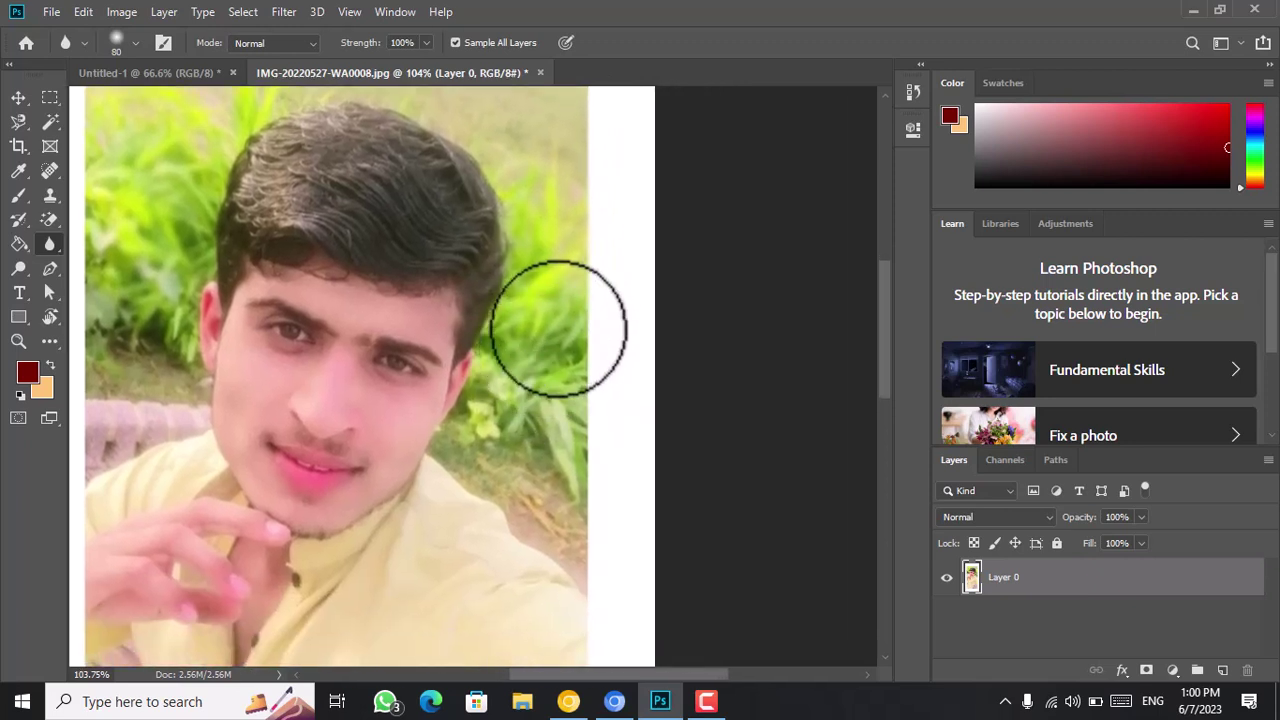
{"action": "mouse_move", "coordinate": [557, 323]}
{"action": "left_mouse_down"}
{"action": "mouse_move", "coordinate": [562, 408]}
{"action": "mouse_move", "coordinate": [571, 295]}
{"action": "mouse_move", "coordinate": [572, 430]}
{"action": "mouse_move", "coordinate": [556, 392]}
{"action": "mouse_move", "coordinate": [537, 475]}
{"action": "mouse_move", "coordinate": [560, 345]}
{"action": "mouse_move", "coordinate": [540, 447]}
{"action": "mouse_move", "coordinate": [533, 404]}
{"action": "mouse_move", "coordinate": [513, 395]}
{"action": "mouse_move", "coordinate": [490, 427]}
{"action": "mouse_move", "coordinate": [472, 427]}
{"action": "mouse_move", "coordinate": [472, 371]}
{"action": "mouse_move", "coordinate": [455, 441]}
{"action": "mouse_move", "coordinate": [474, 375]}
{"action": "mouse_move", "coordinate": [466, 429]}
{"action": "mouse_move", "coordinate": [489, 392]}
{"action": "mouse_move", "coordinate": [493, 470]}
{"action": "mouse_move", "coordinate": [501, 446]}
{"action": "mouse_move", "coordinate": [525, 534]}
{"action": "mouse_move", "coordinate": [525, 493]}
{"action": "mouse_move", "coordinate": [544, 533]}
{"action": "mouse_move", "coordinate": [540, 493]}
{"action": "mouse_move", "coordinate": [553, 542]}
{"action": "mouse_move", "coordinate": [554, 491]}
{"action": "mouse_move", "coordinate": [563, 531]}
{"action": "left_mouse_up"}
Blur the background grass around the top of the photo, above and beside the man's hair
{"action": "mouse_move", "coordinate": [472, 262]}
{"action": "left_mouse_down"}
{"action": "mouse_move", "coordinate": [540, 357]}
{"action": "mouse_move", "coordinate": [571, 437]}
{"action": "left_mouse_up"}
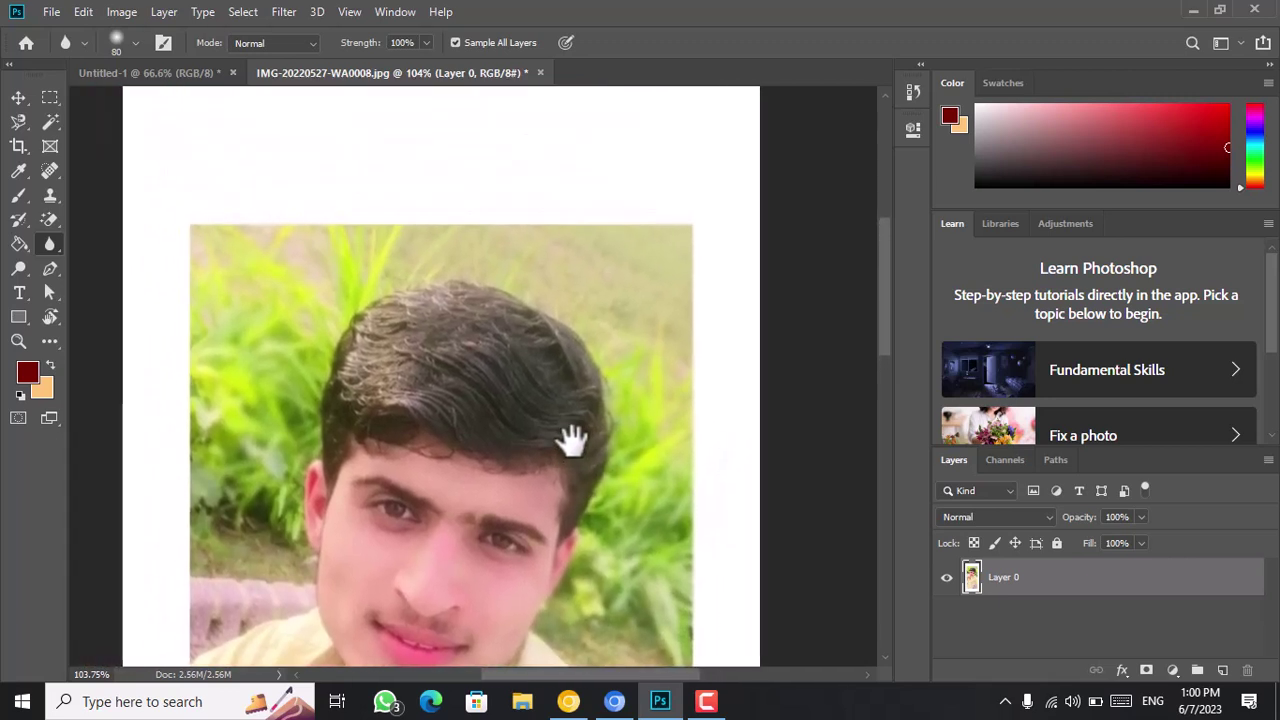
{"action": "mouse_move", "coordinate": [487, 260]}
{"action": "left_mouse_down"}
{"action": "mouse_move", "coordinate": [544, 289]}
{"action": "mouse_move", "coordinate": [445, 258]}
{"action": "mouse_move", "coordinate": [539, 315]}
{"action": "mouse_move", "coordinate": [561, 298]}
{"action": "mouse_move", "coordinate": [620, 352]}
{"action": "mouse_move", "coordinate": [539, 276]}
{"action": "mouse_move", "coordinate": [658, 303]}
{"action": "left_mouse_up"}
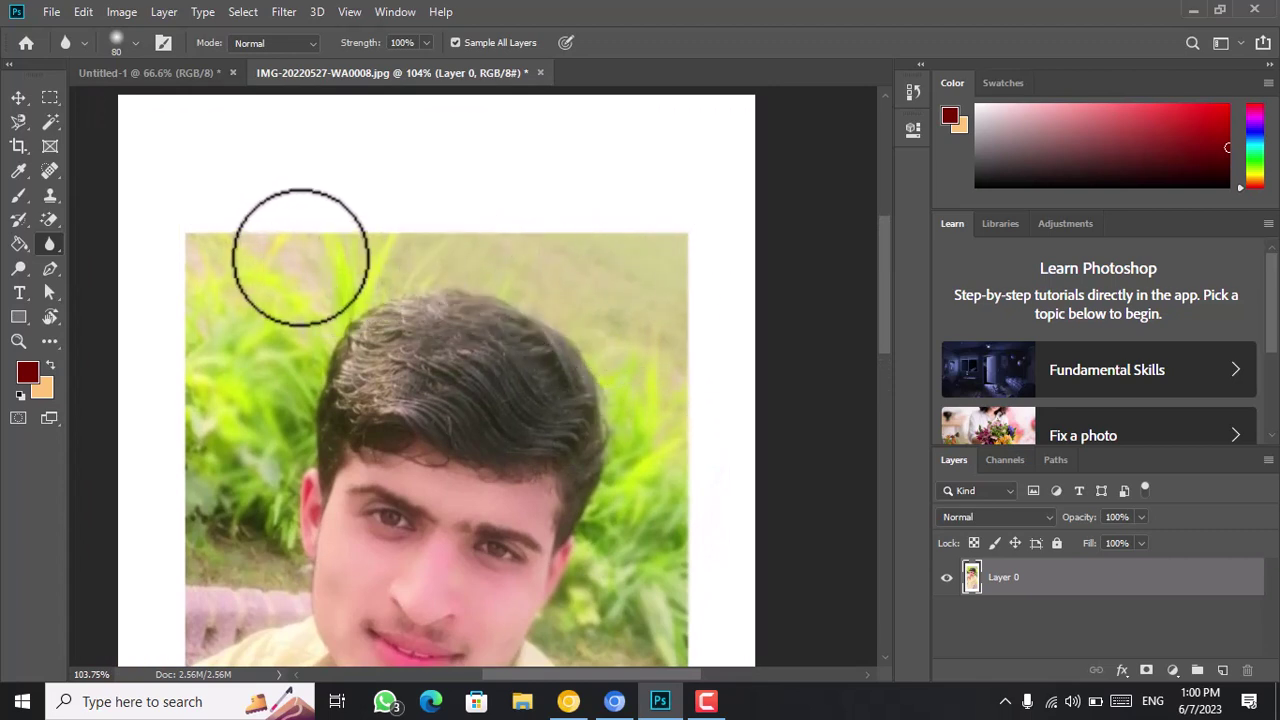
{"action": "left_click_drag", "start_coordinate": [282, 167], "coordinate": [312, 229]}
{"action": "left_click_drag", "start_coordinate": [316, 400], "coordinate": [294, 206]}
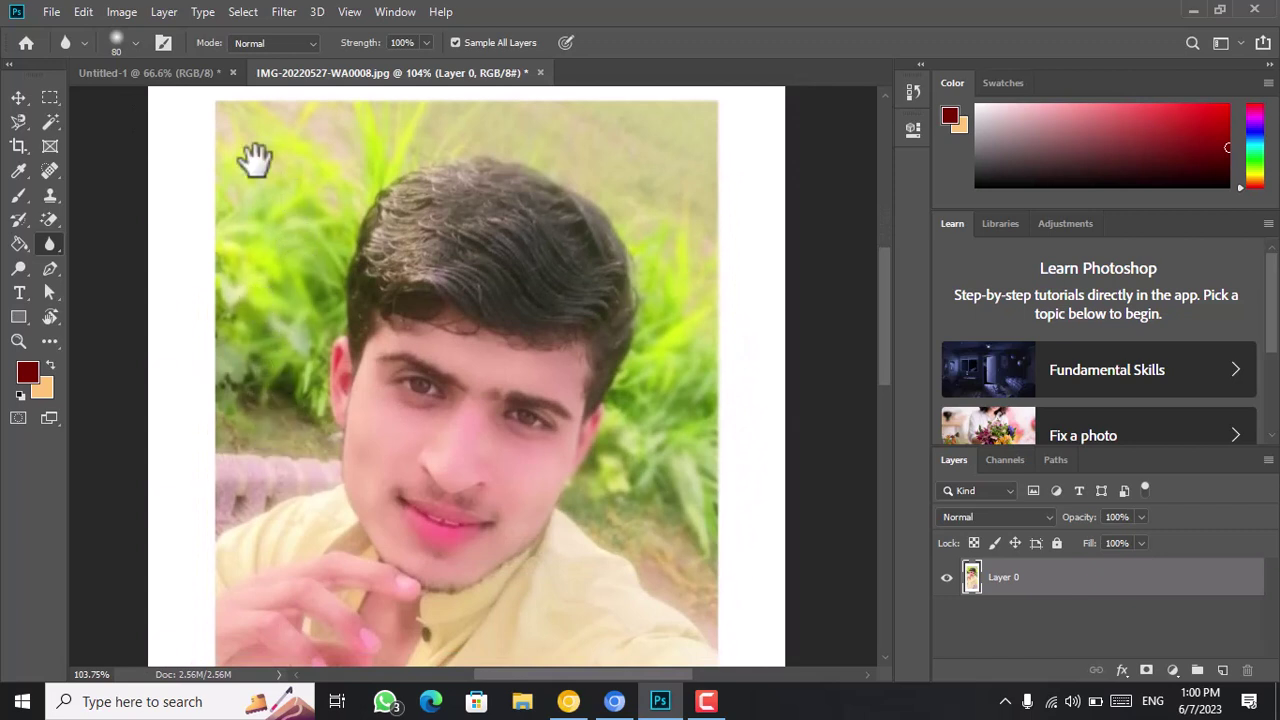
Set the Blur tool's mode to Darken and blur the foliage beside the man's head, on the photo's right side
{"action": "left_click", "coordinate": [302, 45]}
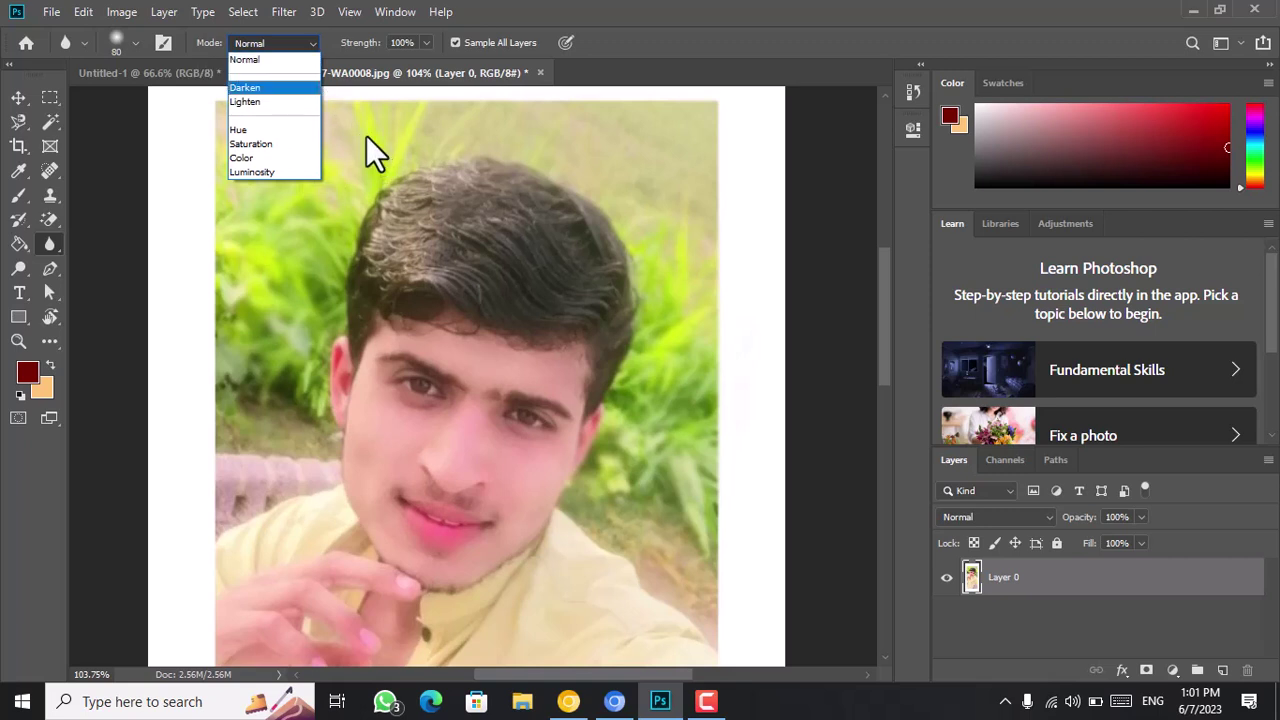
{"action": "left_click", "coordinate": [304, 42]}
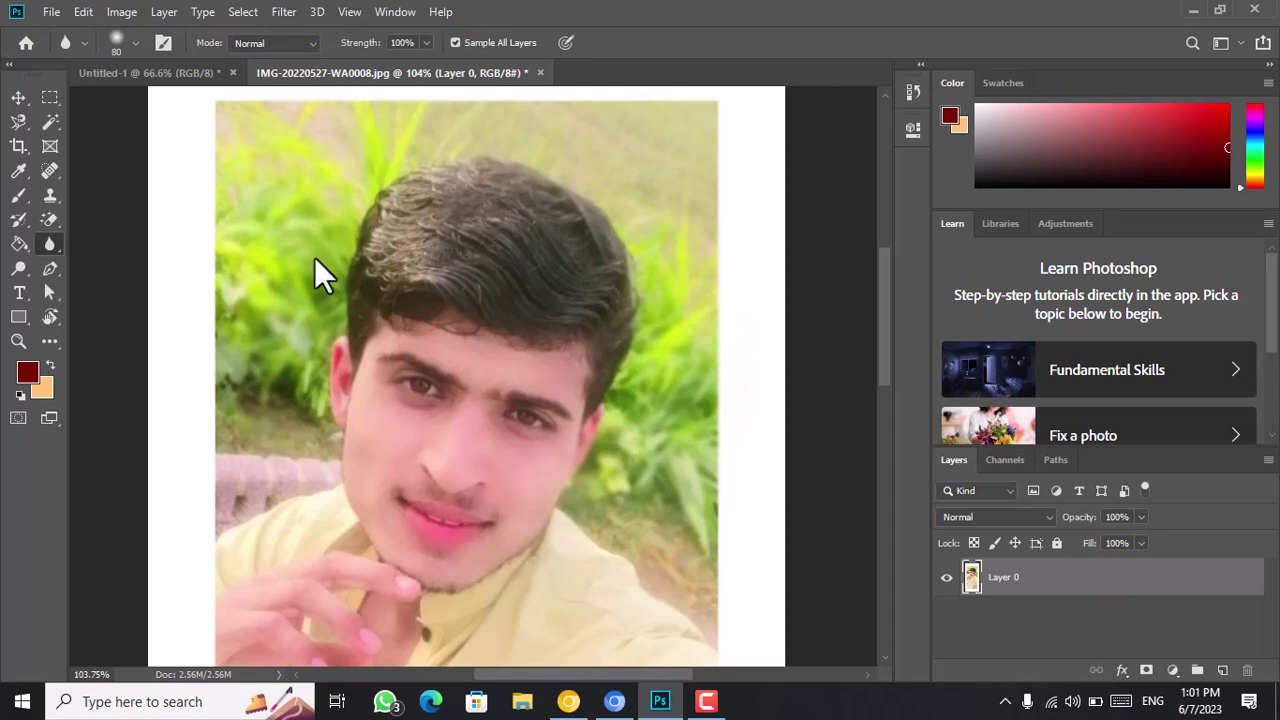
{"action": "left_click", "coordinate": [300, 43]}
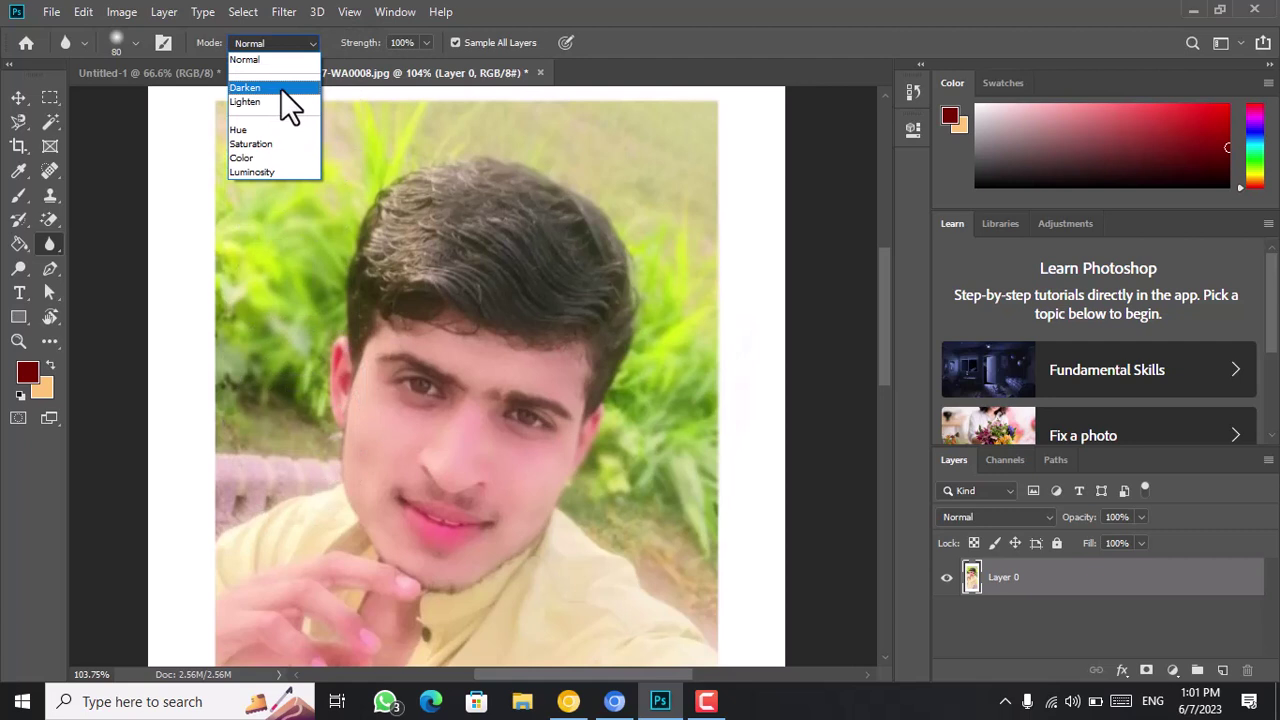
{"action": "left_click", "coordinate": [280, 88]}
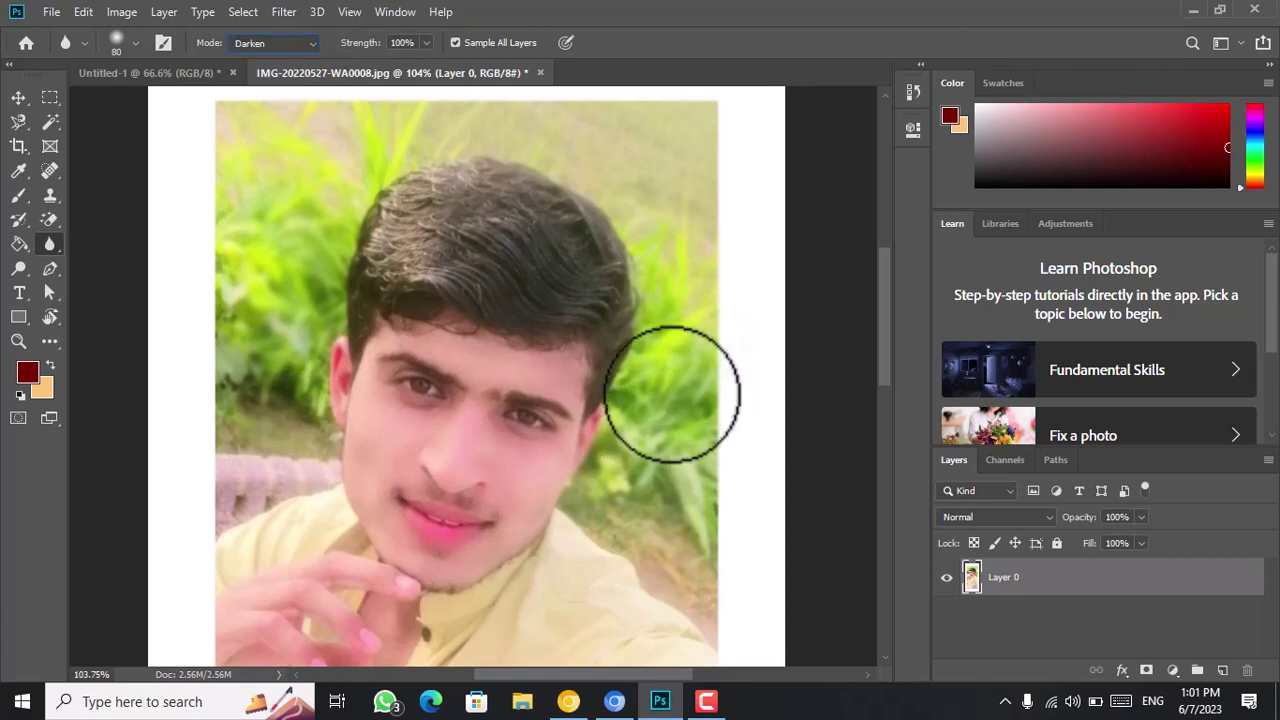
{"action": "mouse_move", "coordinate": [672, 395]}
{"action": "left_mouse_down"}
{"action": "mouse_move", "coordinate": [696, 416]}
{"action": "mouse_move", "coordinate": [709, 510]}
{"action": "mouse_move", "coordinate": [683, 403]}
{"action": "mouse_move", "coordinate": [677, 513]}
{"action": "mouse_move", "coordinate": [640, 374]}
{"action": "mouse_move", "coordinate": [645, 441]}
{"action": "mouse_move", "coordinate": [621, 469]}
{"action": "mouse_move", "coordinate": [674, 368]}
{"action": "mouse_move", "coordinate": [666, 406]}
{"action": "mouse_move", "coordinate": [649, 303]}
{"action": "mouse_move", "coordinate": [677, 363]}
{"action": "left_mouse_up"}
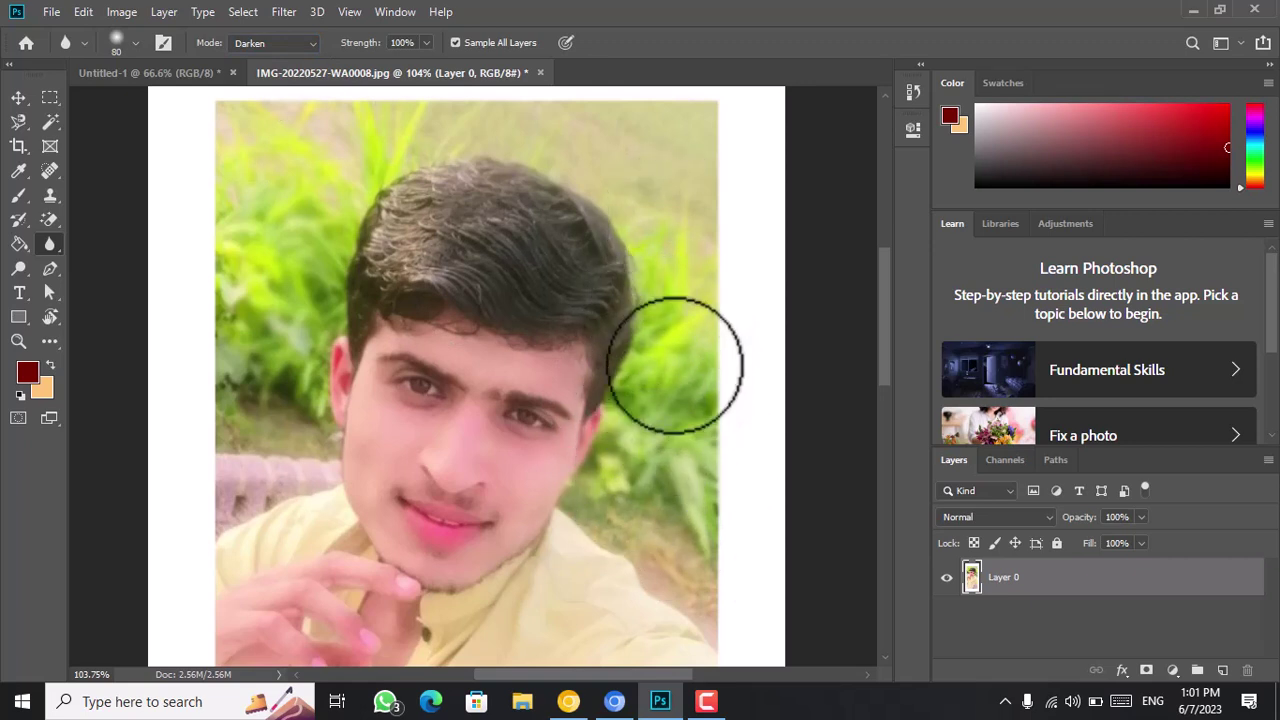
Keep the Darken mode and blur the grass in the photo's upper-left area beside the hair
{"action": "left_click", "coordinate": [308, 42]}
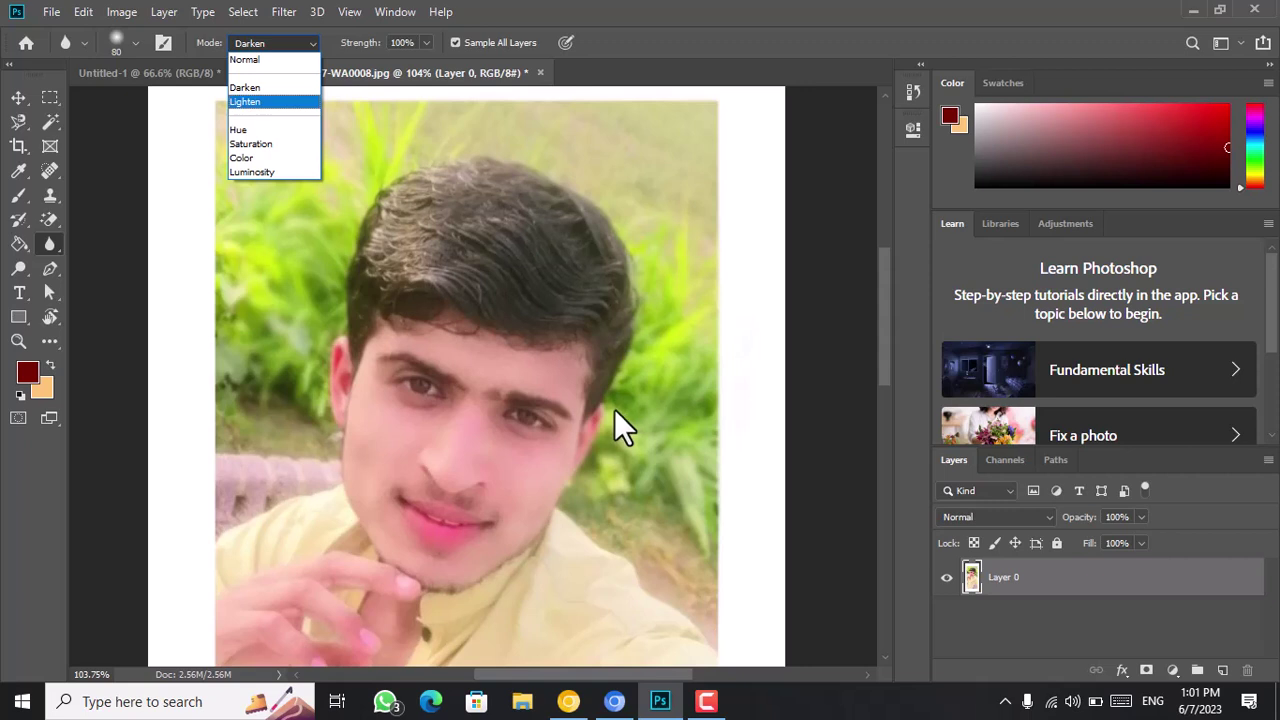
{"action": "left_click", "coordinate": [454, 42]}
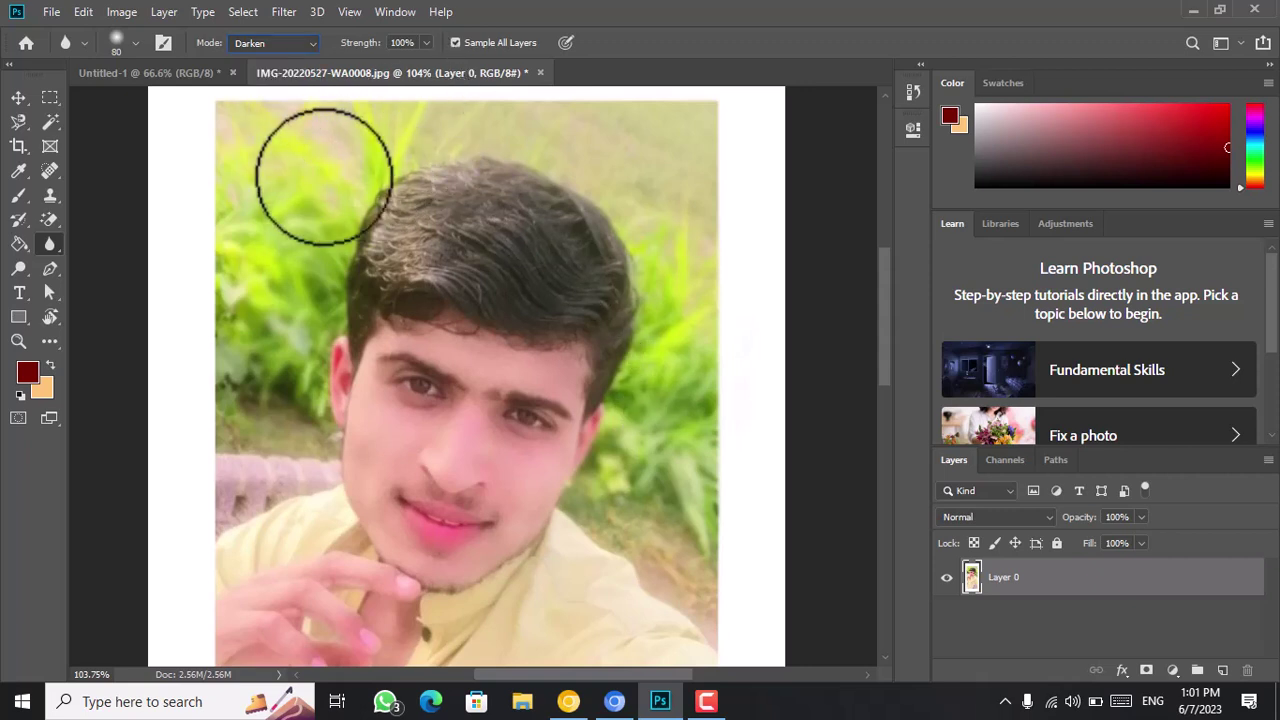
{"action": "mouse_move", "coordinate": [341, 141]}
{"action": "left_mouse_down"}
{"action": "mouse_move", "coordinate": [326, 166]}
{"action": "mouse_move", "coordinate": [323, 131]}
{"action": "mouse_move", "coordinate": [314, 149]}
{"action": "mouse_move", "coordinate": [305, 131]}
{"action": "mouse_move", "coordinate": [275, 134]}
{"action": "mouse_move", "coordinate": [278, 147]}
{"action": "left_mouse_up"}
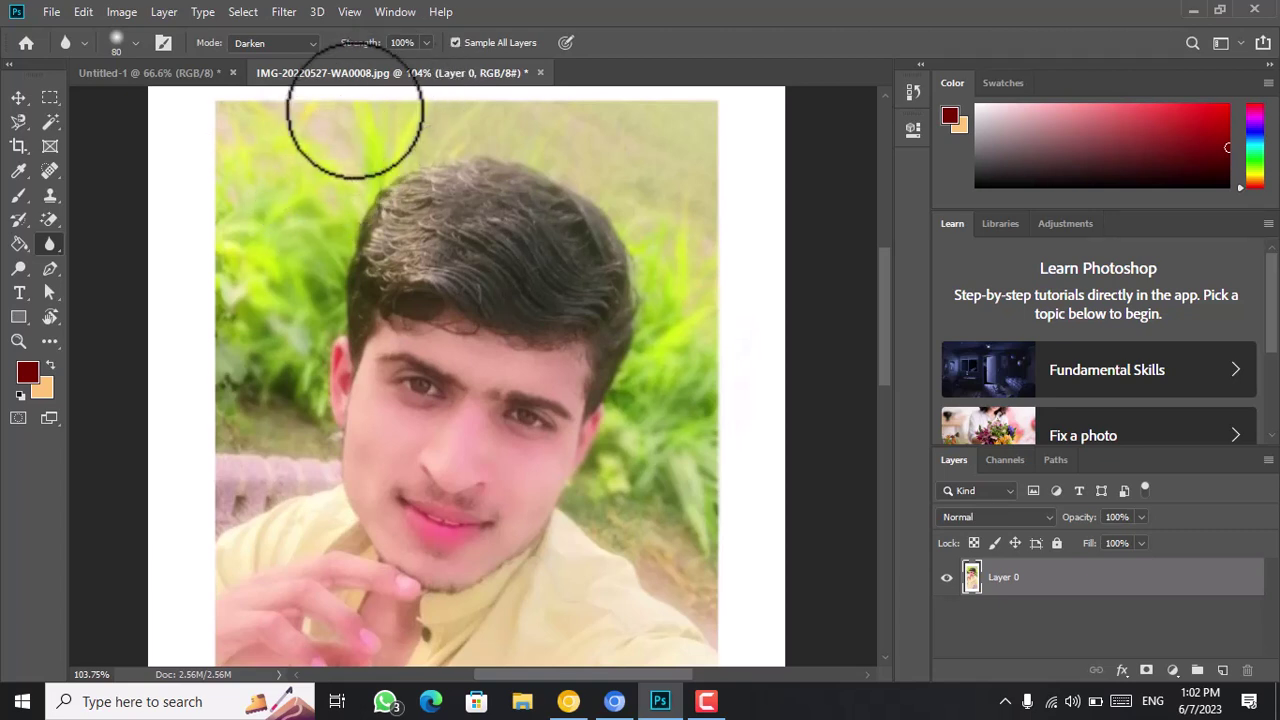
{"action": "left_click_drag", "start_coordinate": [277, 219], "coordinate": [300, 117]}
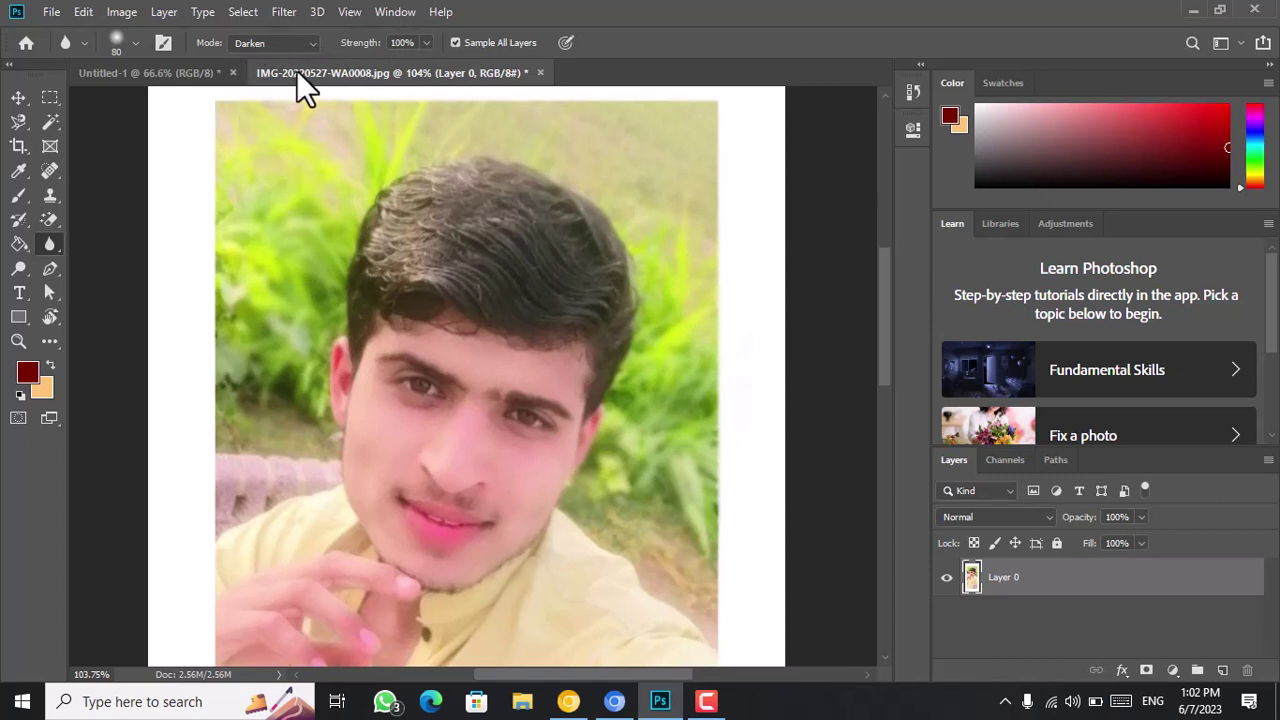
Set the Blur tool's mode to Hue and brush over the background foliage around the head
{"action": "left_click", "coordinate": [300, 43]}
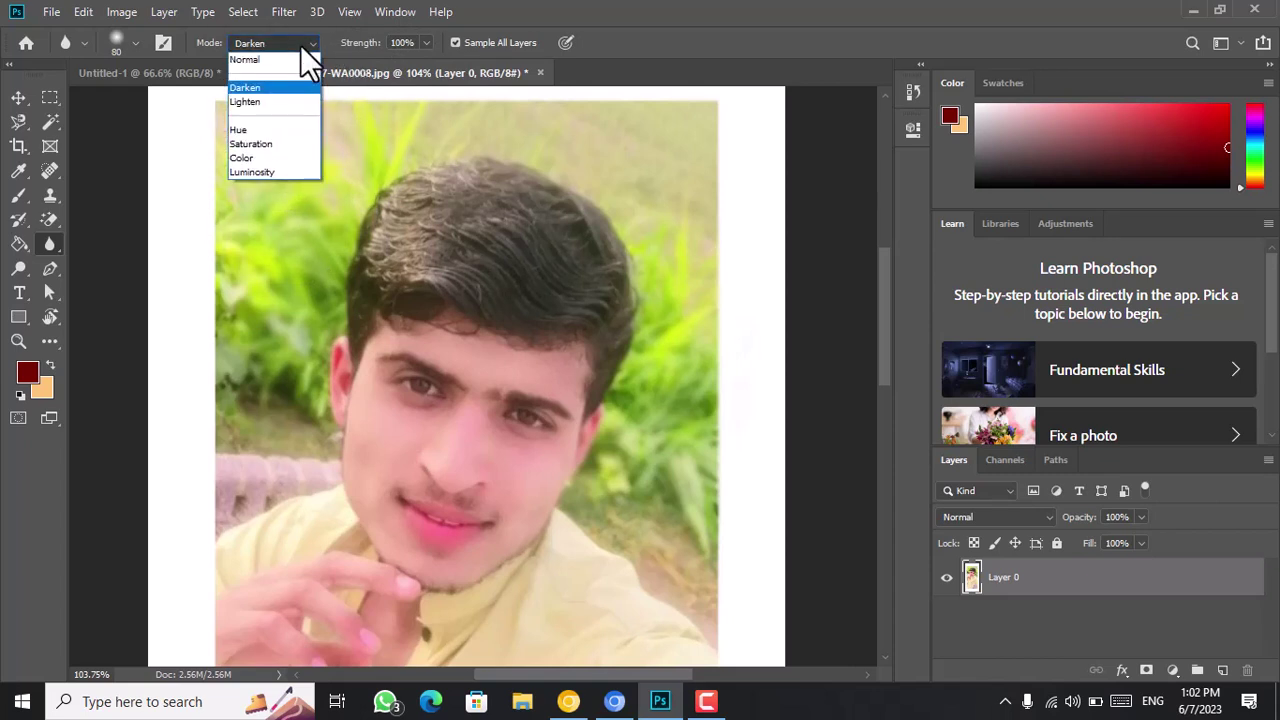
{"action": "left_click", "coordinate": [297, 127]}
{"action": "mouse_move", "coordinate": [298, 151]}
{"action": "left_mouse_down"}
{"action": "mouse_move", "coordinate": [289, 412]}
{"action": "mouse_move", "coordinate": [248, 204]}
{"action": "mouse_move", "coordinate": [252, 450]}
{"action": "mouse_move", "coordinate": [270, 338]}
{"action": "mouse_move", "coordinate": [305, 325]}
{"action": "mouse_move", "coordinate": [311, 455]}
{"action": "mouse_move", "coordinate": [329, 379]}
{"action": "mouse_move", "coordinate": [315, 352]}
{"action": "mouse_move", "coordinate": [320, 278]}
{"action": "mouse_move", "coordinate": [325, 253]}
{"action": "mouse_move", "coordinate": [333, 304]}
{"action": "mouse_move", "coordinate": [364, 140]}
{"action": "mouse_move", "coordinate": [631, 121]}
{"action": "mouse_move", "coordinate": [693, 236]}
{"action": "mouse_move", "coordinate": [689, 100]}
{"action": "mouse_move", "coordinate": [723, 282]}
{"action": "mouse_move", "coordinate": [693, 132]}
{"action": "mouse_move", "coordinate": [692, 267]}
{"action": "mouse_move", "coordinate": [672, 200]}
{"action": "mouse_move", "coordinate": [672, 279]}
{"action": "left_mouse_up"}
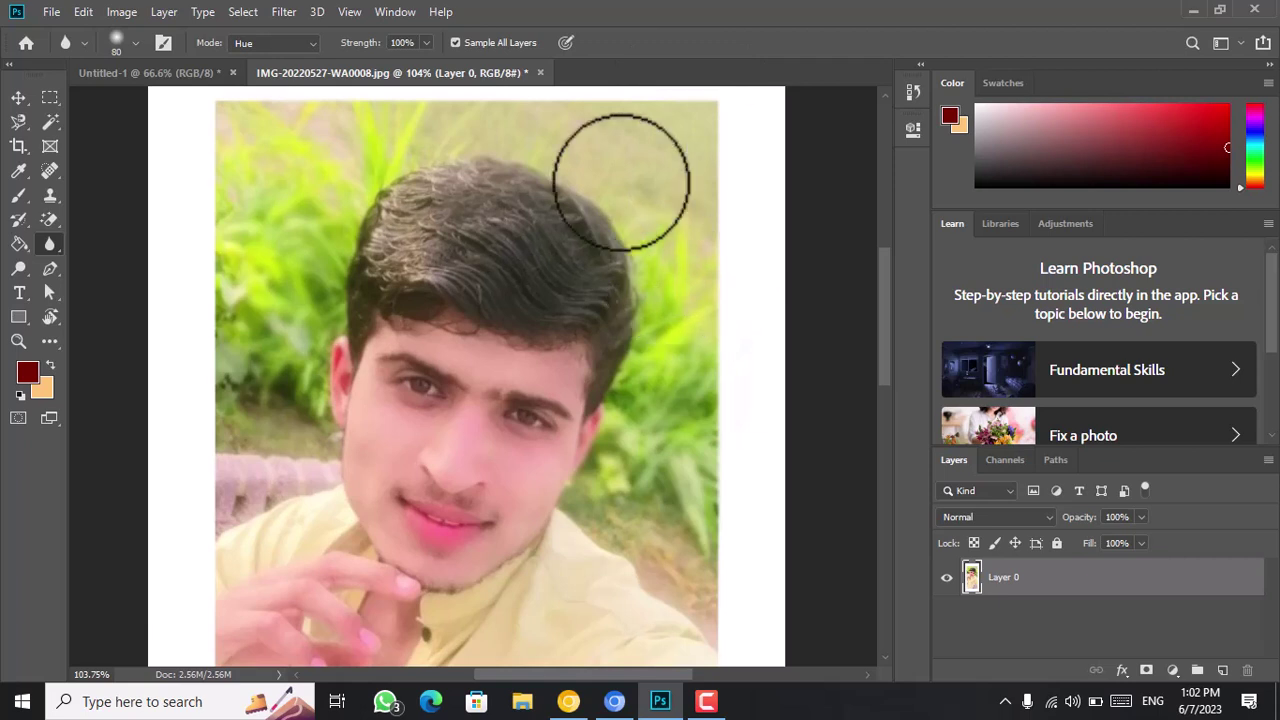
Set the Blur tool's mode to Saturation
{"action": "left_click", "coordinate": [296, 44]}
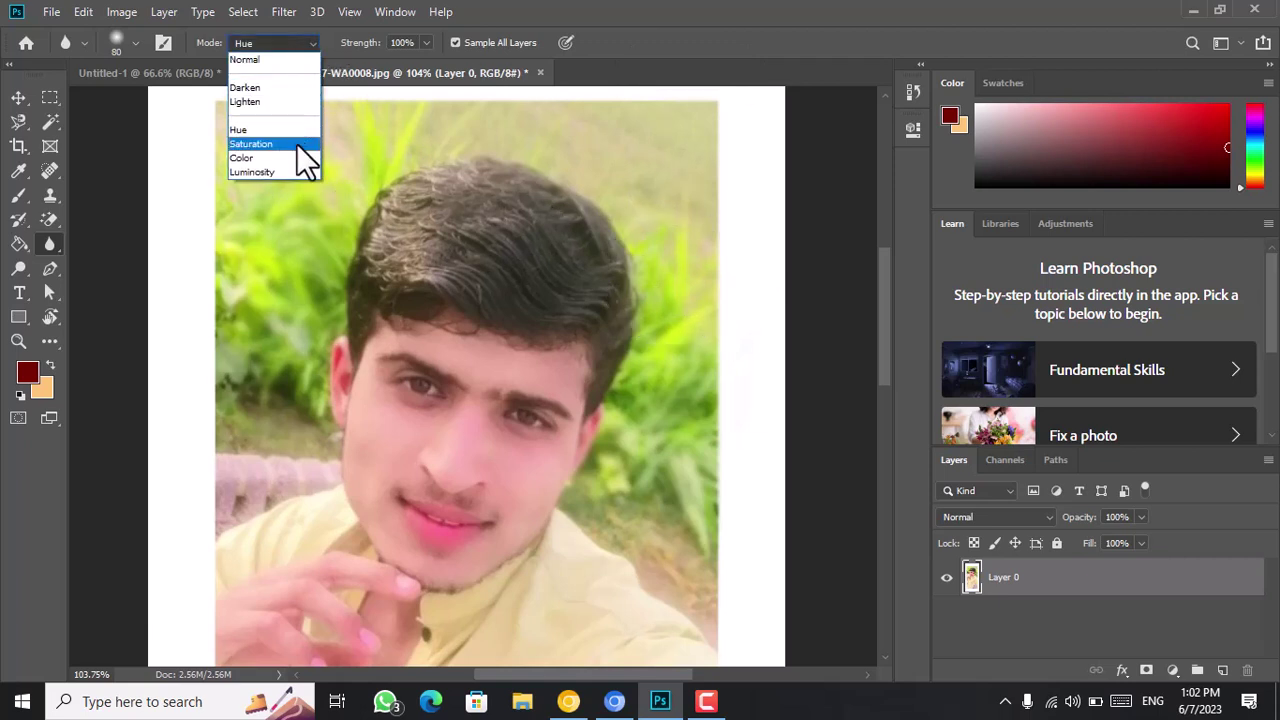
{"action": "left_click", "coordinate": [296, 143]}
{"action": "left_click", "coordinate": [307, 49]}
{"action": "left_click", "coordinate": [298, 144]}
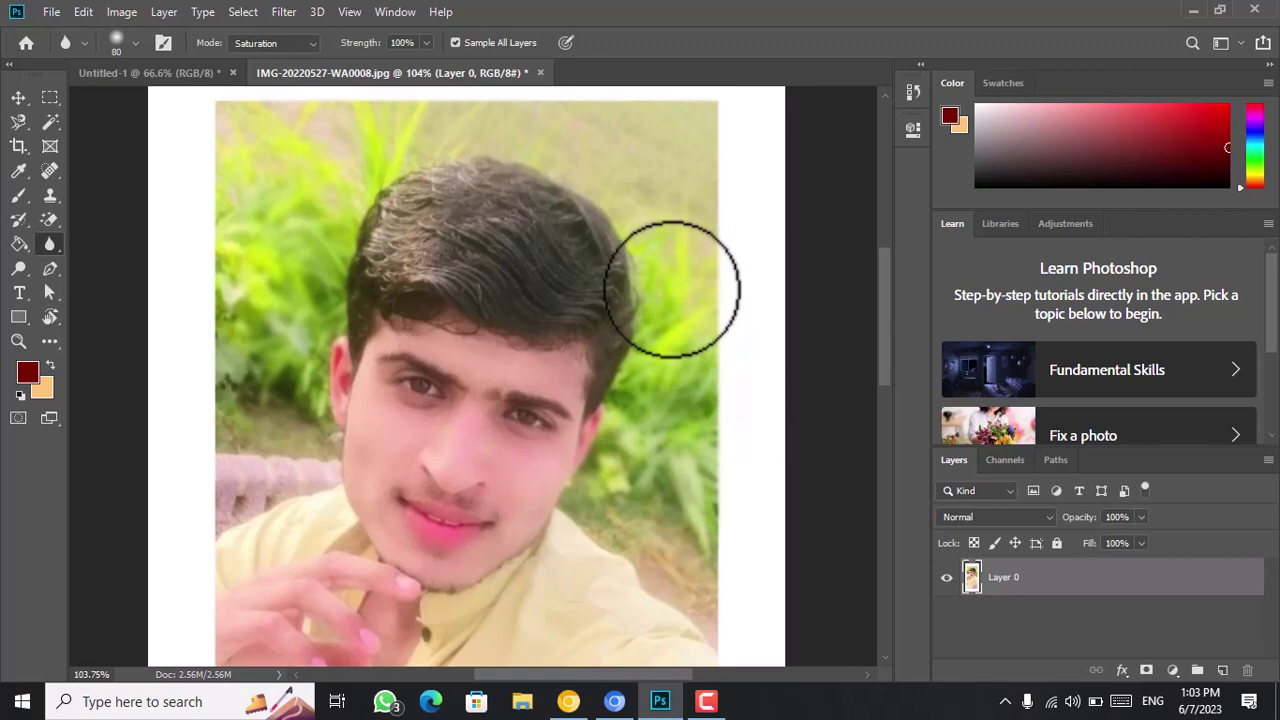
Return the Blur tool's mode to Normal and view its strength setting
{"action": "left_click", "coordinate": [308, 50]}
{"action": "left_click", "coordinate": [303, 55]}
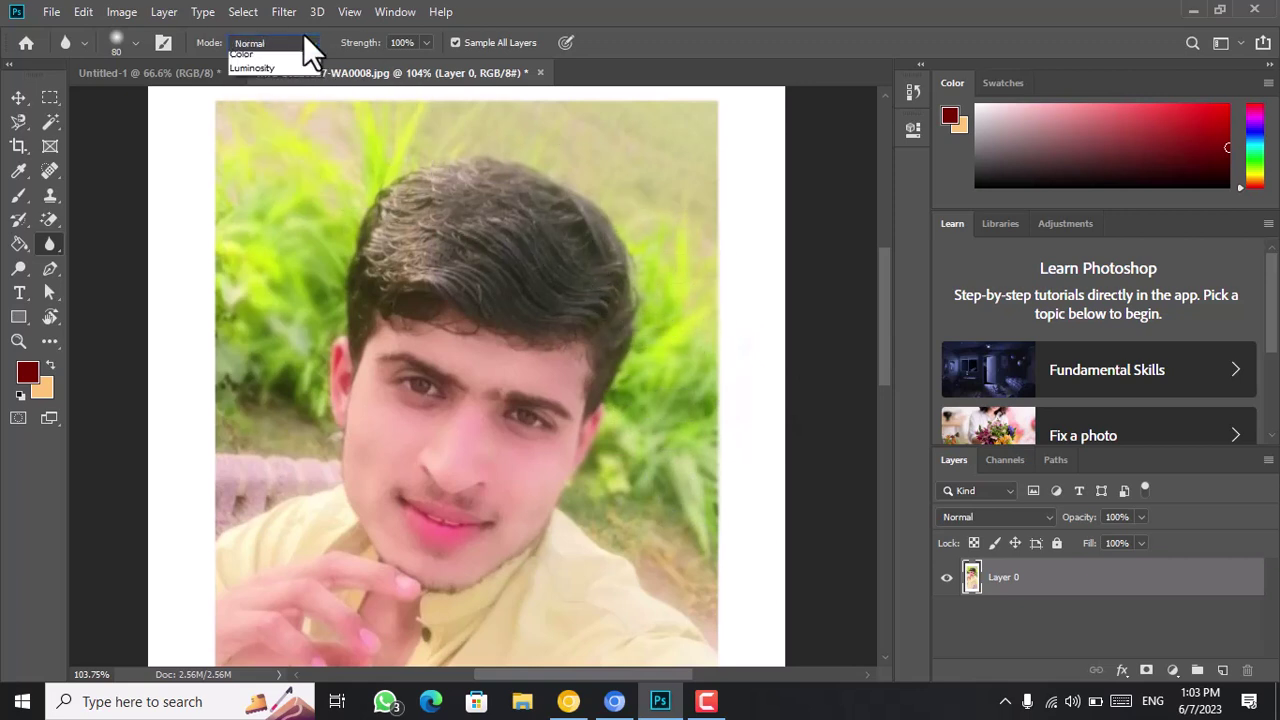
{"action": "left_click", "coordinate": [301, 53]}
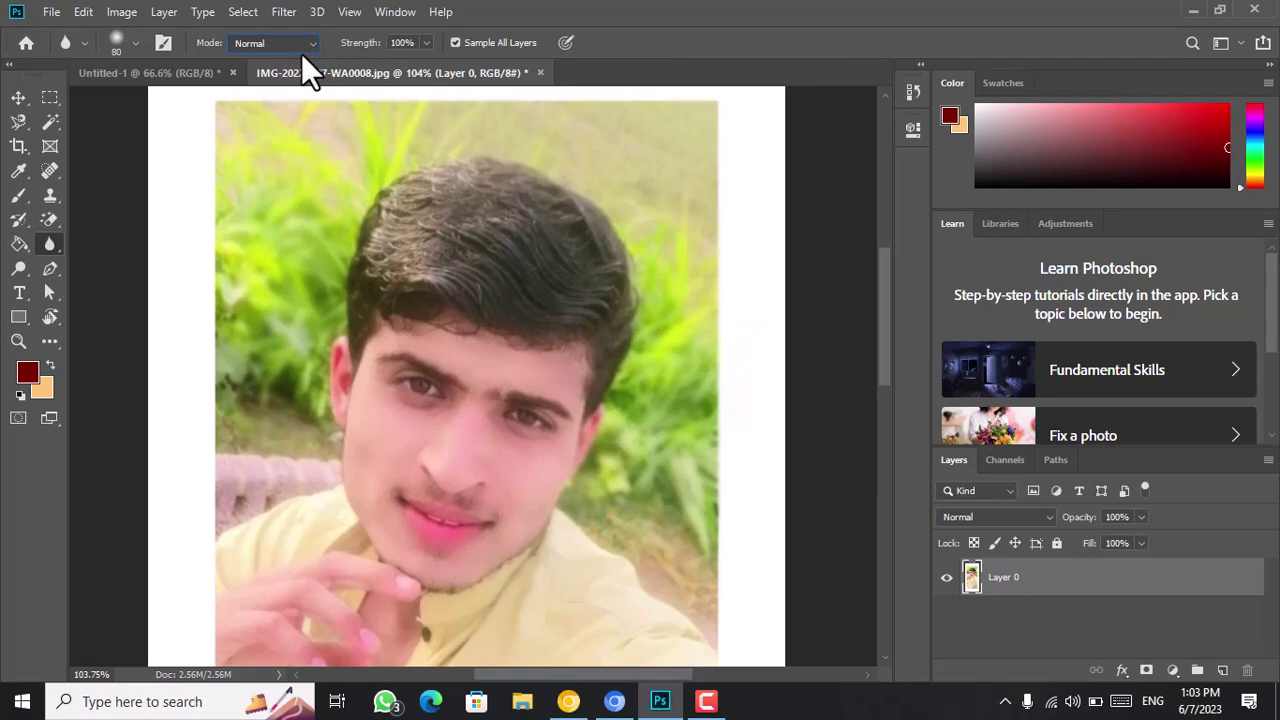
{"action": "left_click", "coordinate": [424, 45]}
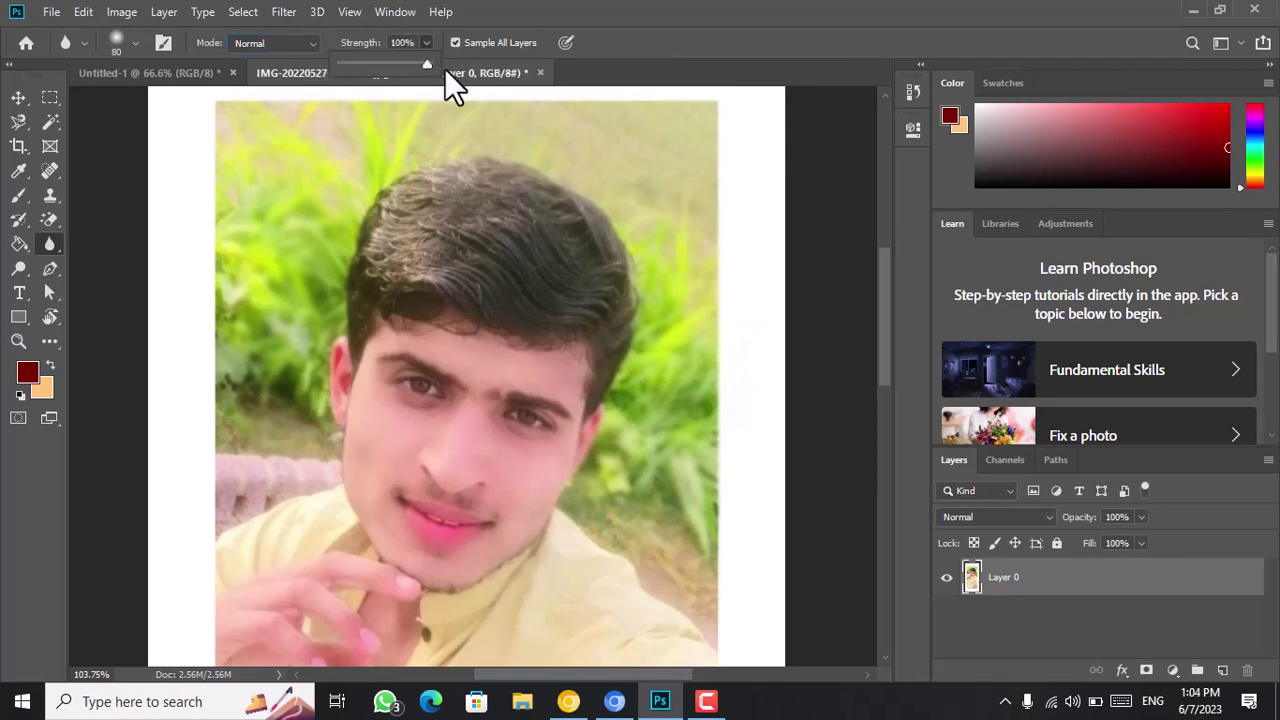
{"action": "left_click", "coordinate": [683, 194]}
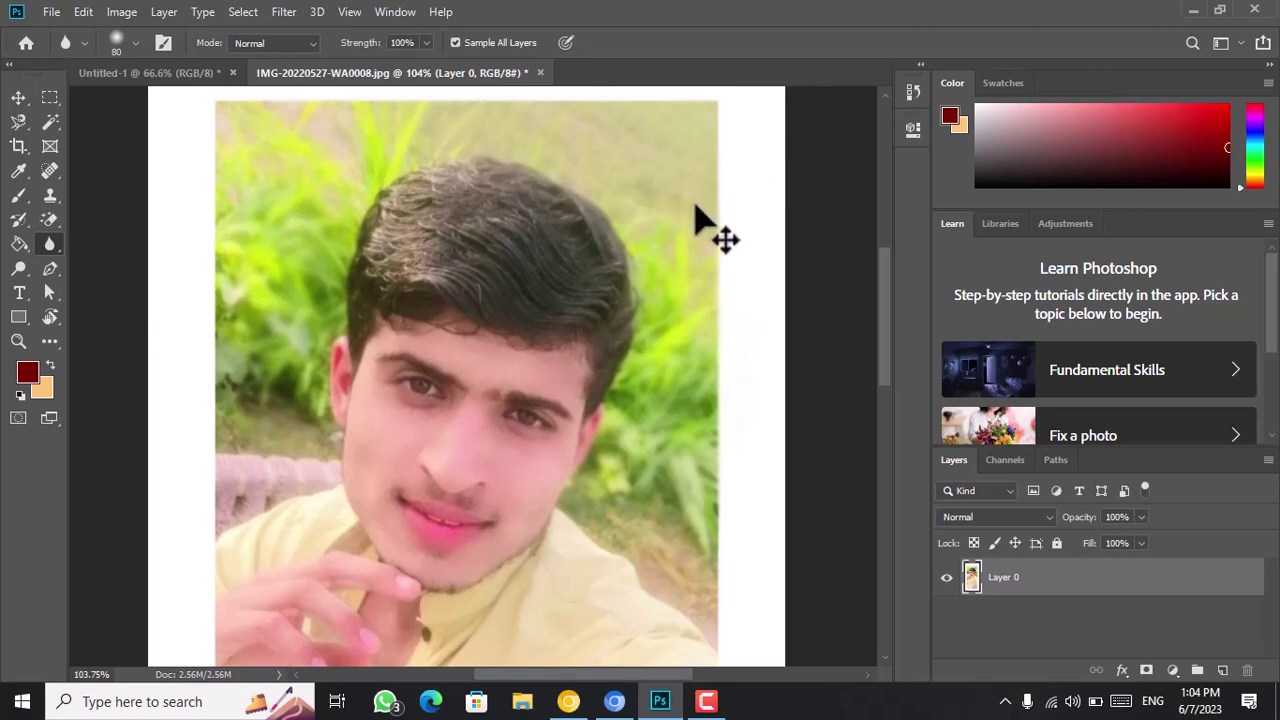
Set the Blur tool's strength to 30% and brush over the man's forehead and nose area
{"action": "left_click", "coordinate": [426, 43]}
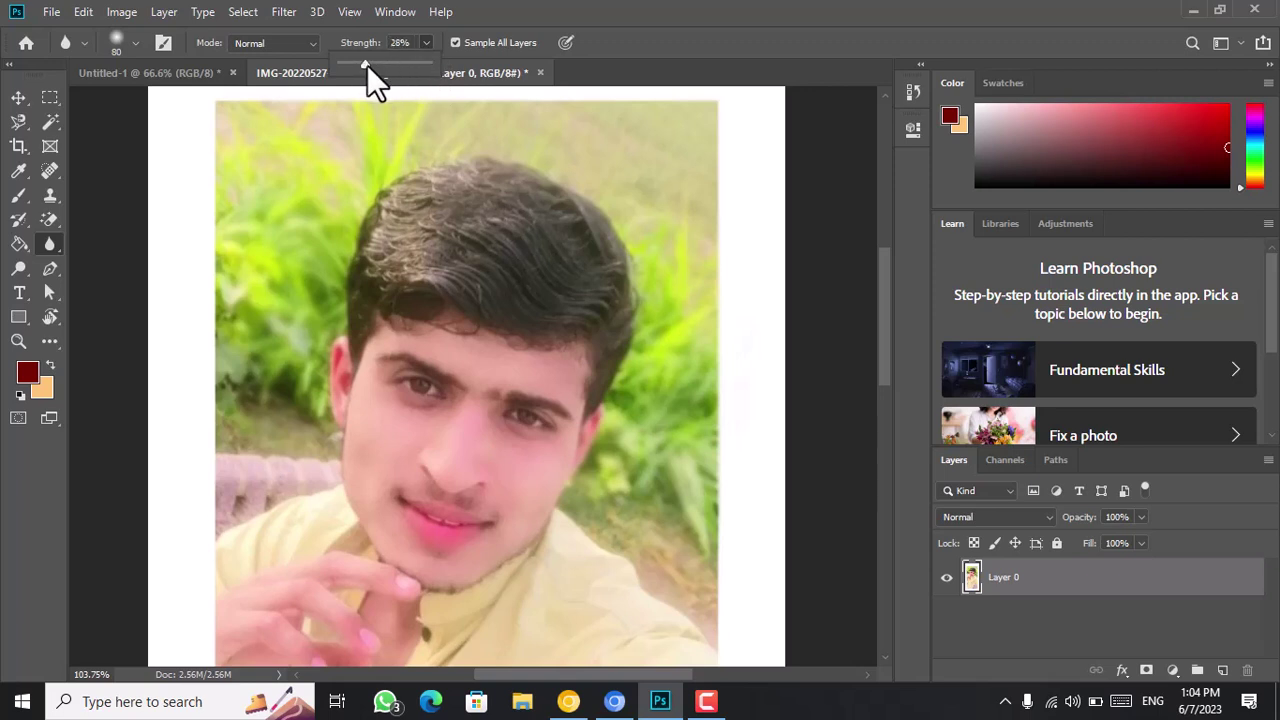
{"action": "left_click_drag", "start_coordinate": [365, 65], "coordinate": [368, 65]}
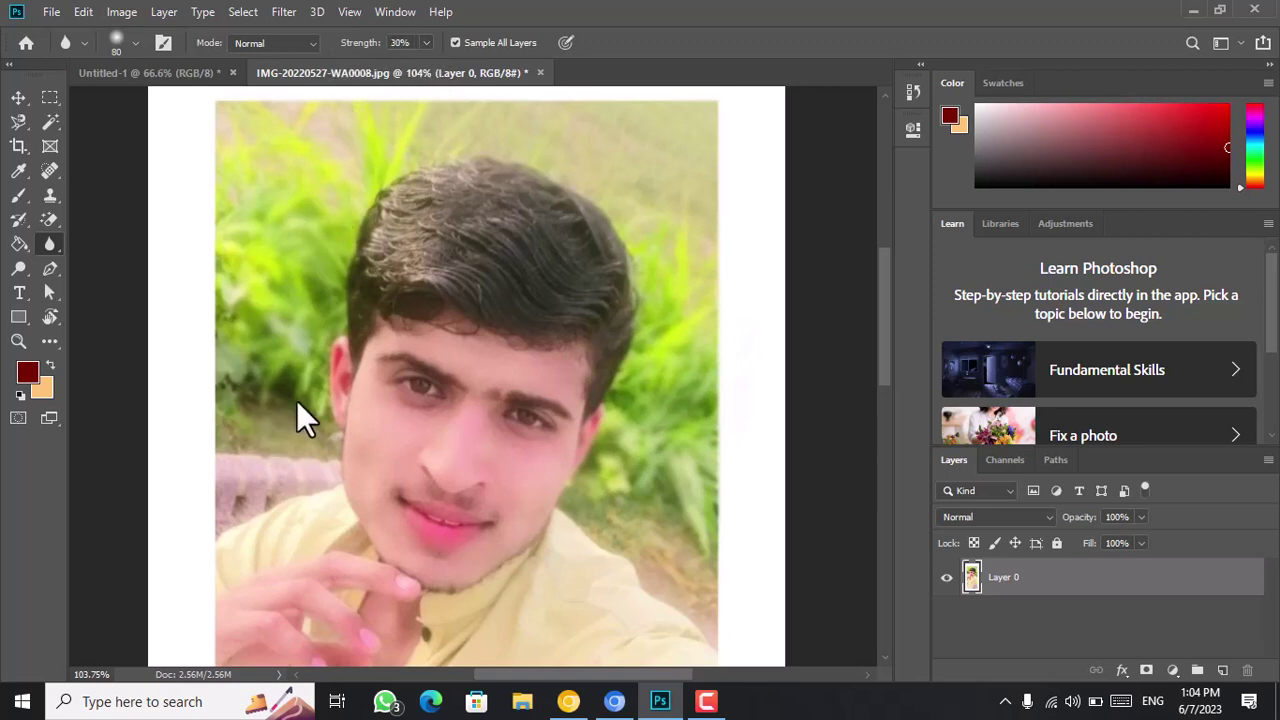
{"action": "mouse_move", "coordinate": [422, 335]}
{"action": "left_mouse_down"}
{"action": "mouse_move", "coordinate": [443, 457]}
{"action": "mouse_move", "coordinate": [429, 337]}
{"action": "mouse_move", "coordinate": [500, 318]}
{"action": "mouse_move", "coordinate": [457, 286]}
{"action": "mouse_move", "coordinate": [443, 337]}
{"action": "mouse_move", "coordinate": [488, 423]}
{"action": "left_mouse_up"}
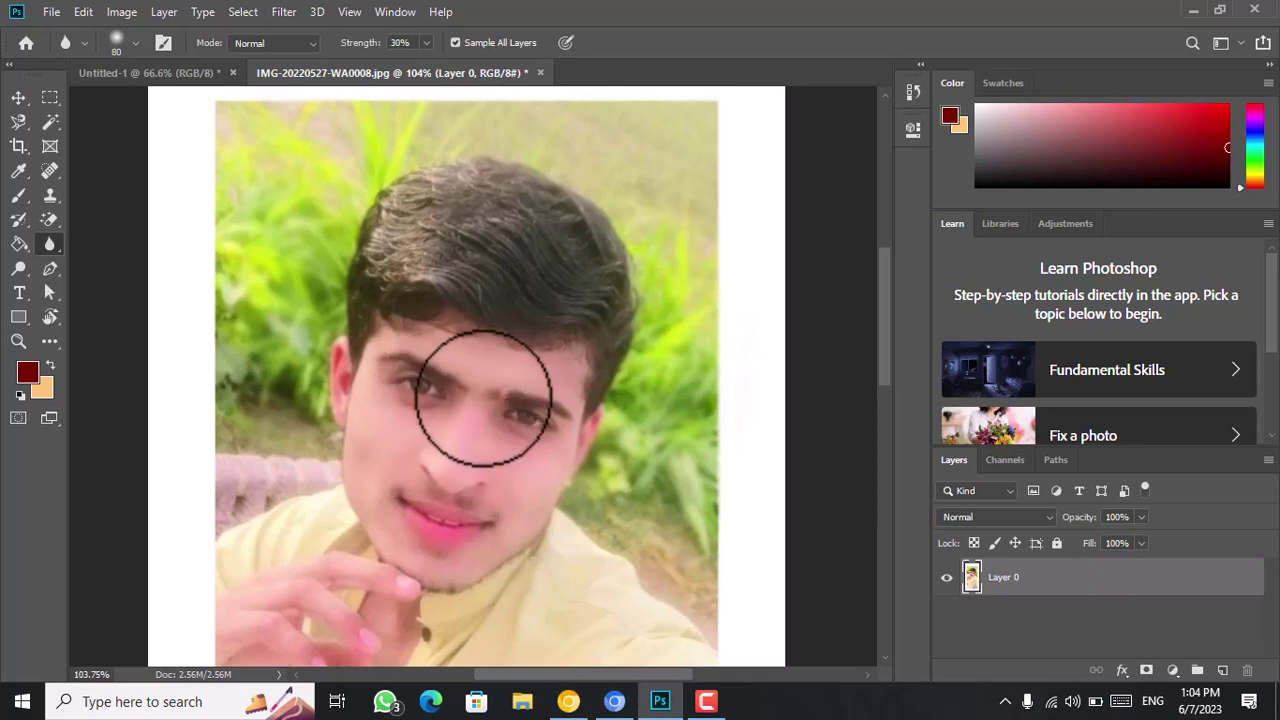
Set the Blur tool's strength to 100%
{"action": "left_click", "coordinate": [427, 43]}
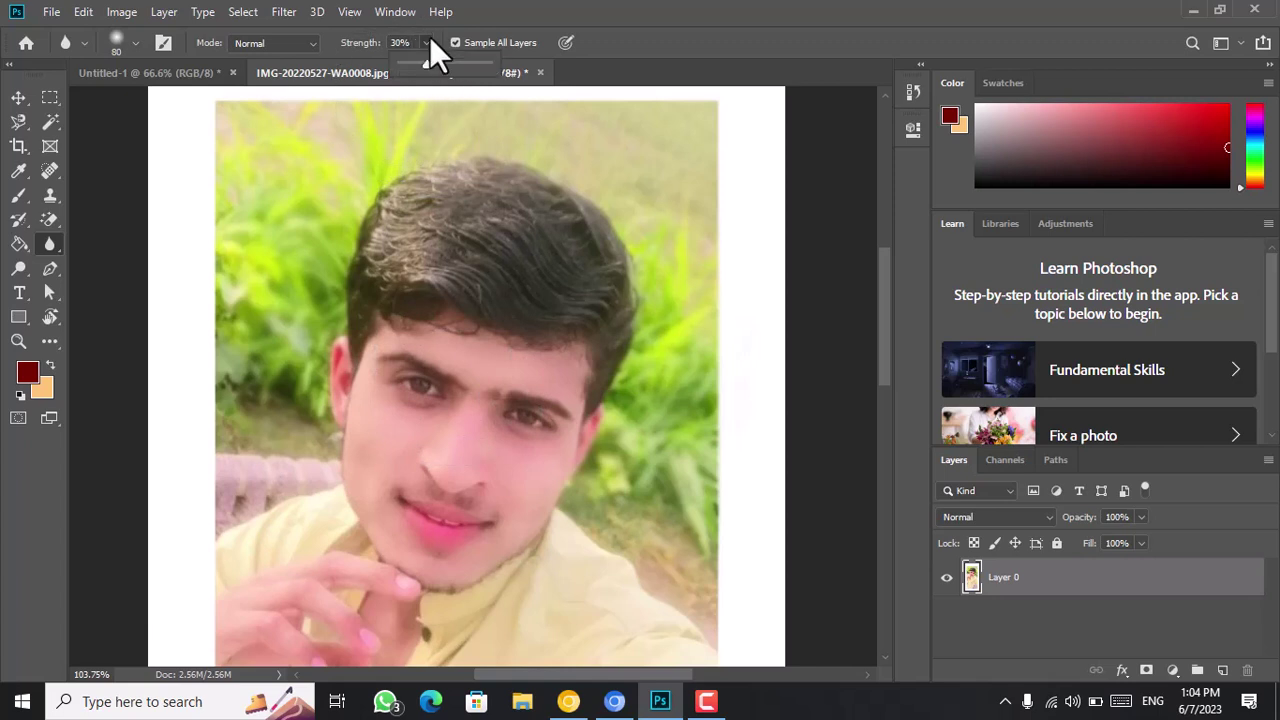
{"action": "left_click_drag", "start_coordinate": [427, 66], "coordinate": [525, 69]}
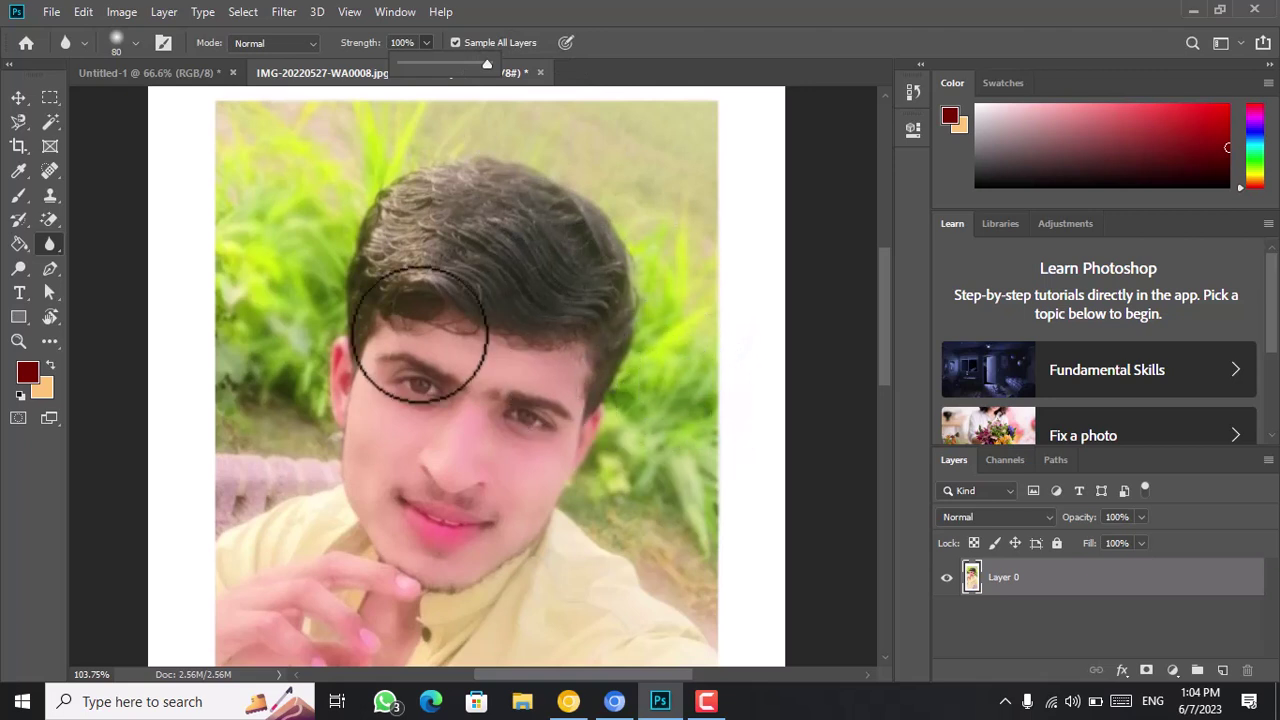
{"action": "scroll", "coordinate": [86, 314], "scroll_direction": "down", "scroll_amount": 1}
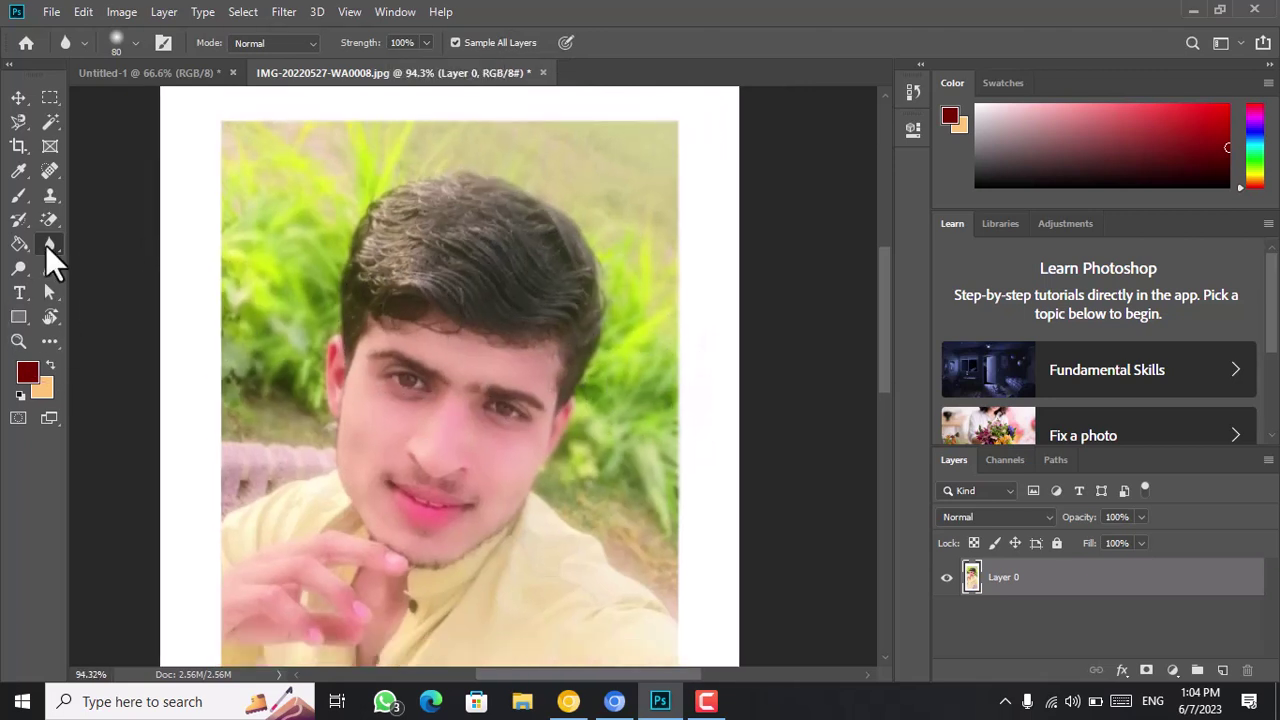
Switch from the Blur tool to the Sharpen tool
{"action": "right_click", "coordinate": [48, 245]}
{"action": "left_click", "coordinate": [111, 262]}
{"action": "right_click", "coordinate": [49, 248]}
{"action": "left_click", "coordinate": [118, 246]}
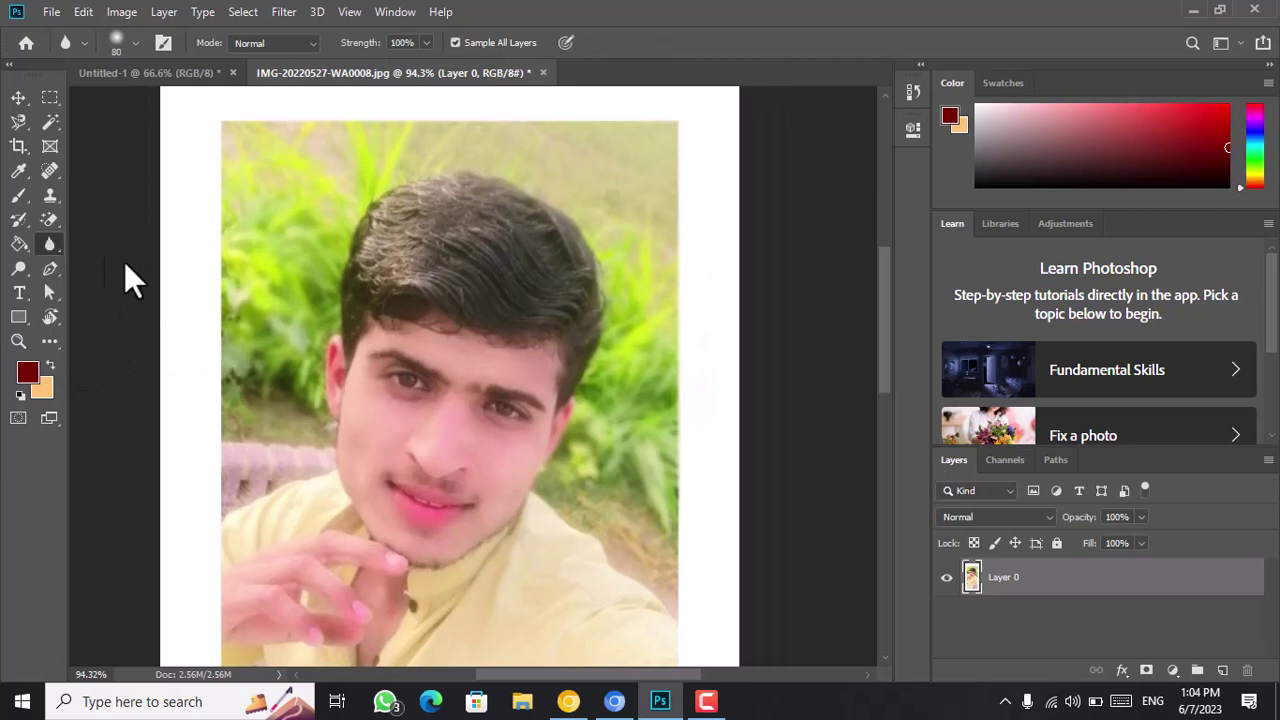
{"action": "right_click", "coordinate": [57, 250]}
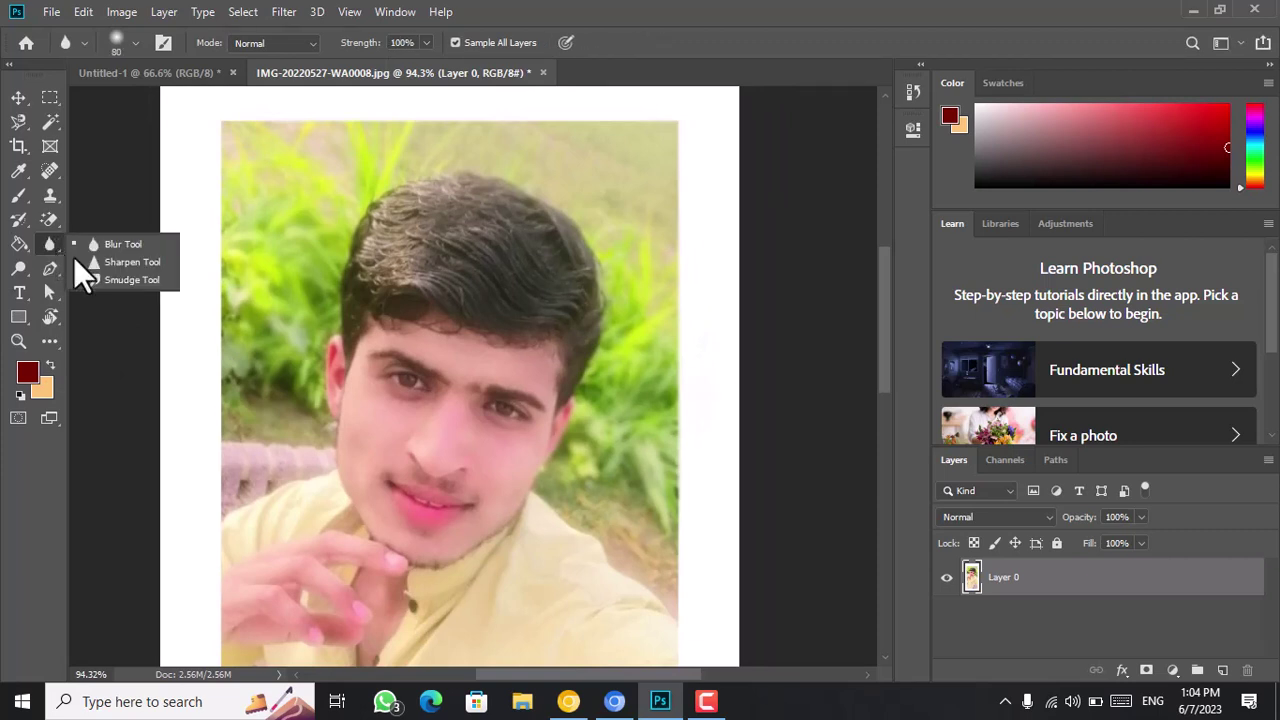
{"action": "left_click", "coordinate": [89, 263]}
{"action": "right_click", "coordinate": [58, 248]}
{"action": "left_click", "coordinate": [88, 260]}
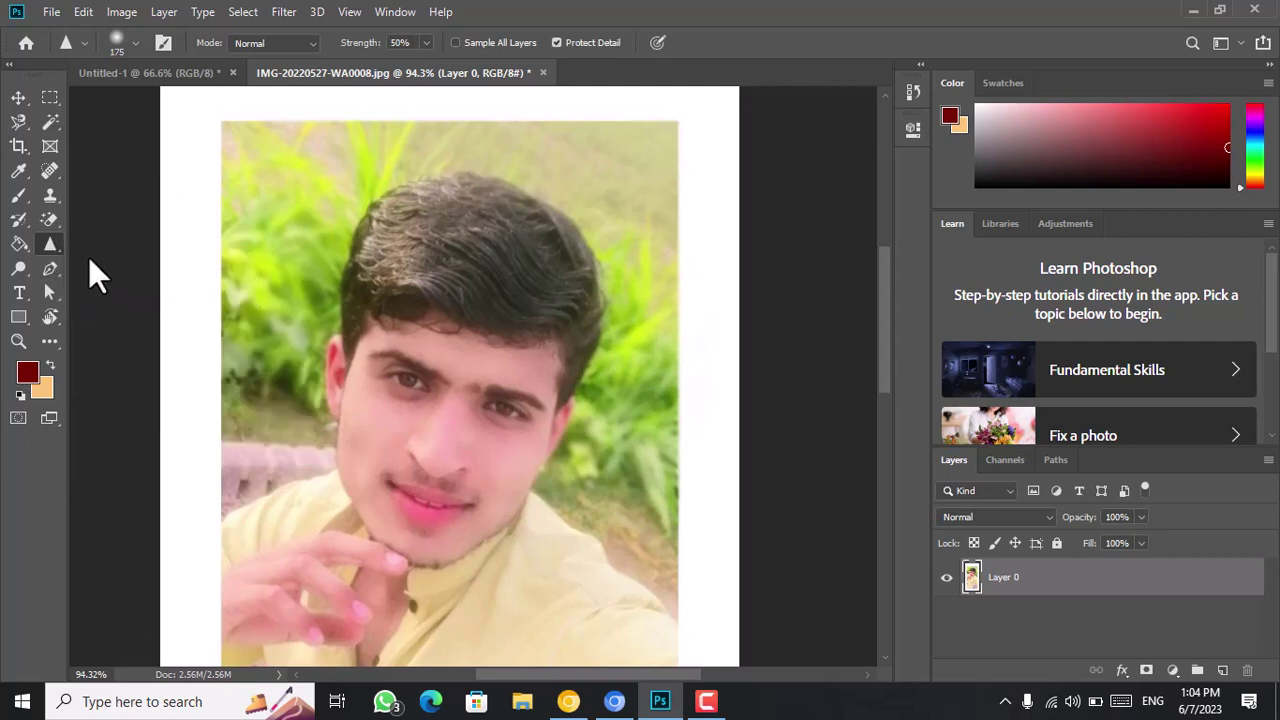
{"action": "right_click", "coordinate": [58, 248]}
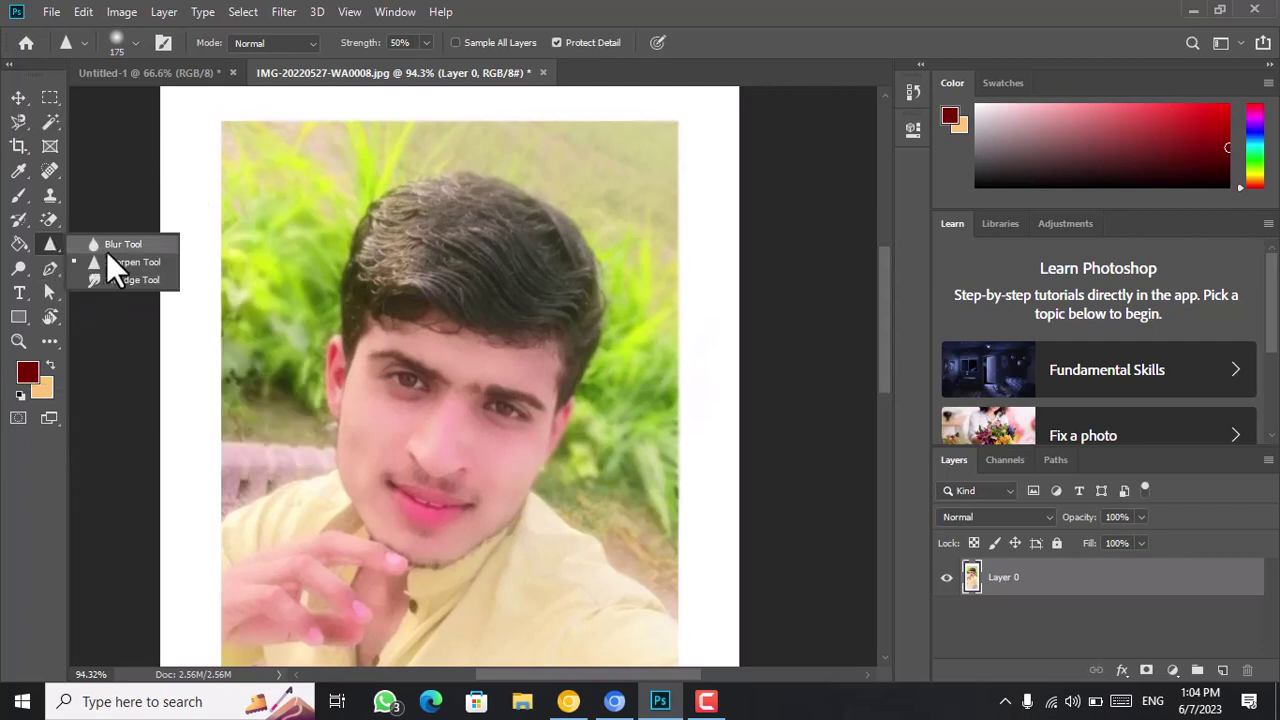
{"action": "left_click", "coordinate": [106, 264]}
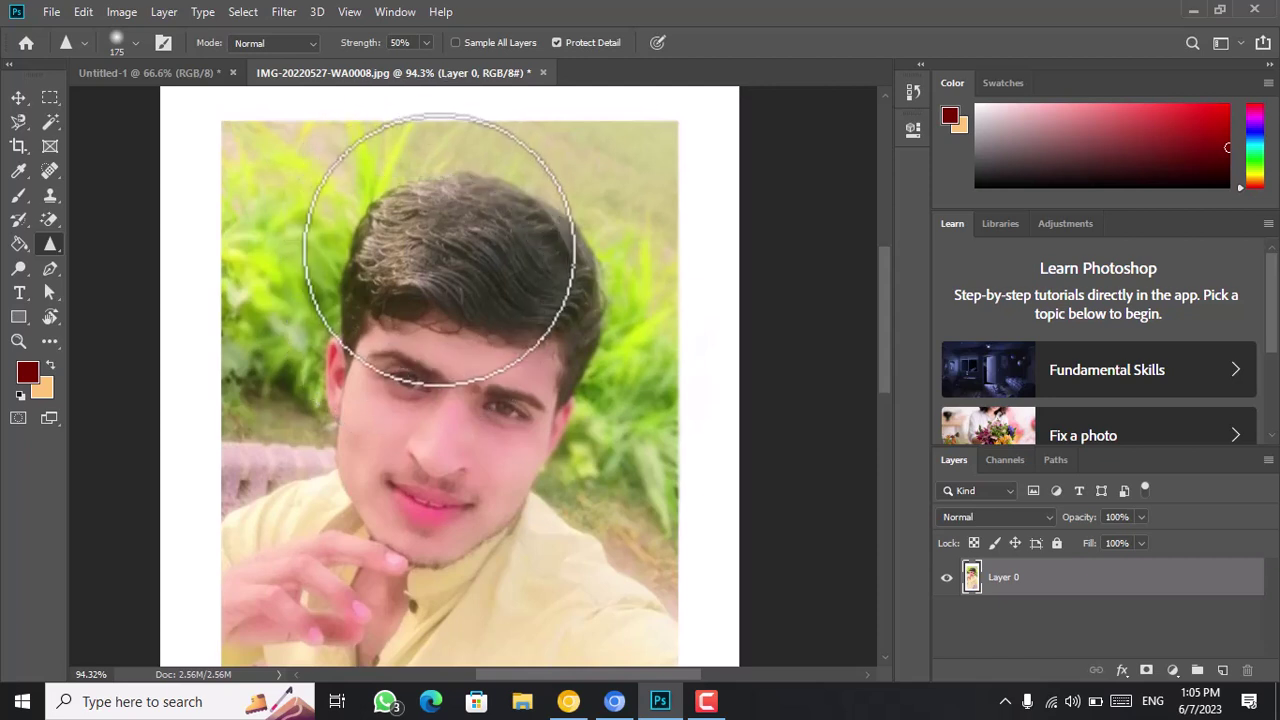
Sharpen the man's hair and eyes, reducing the Sharpen brush size to 100
{"action": "mouse_move", "coordinate": [439, 249]}
{"action": "left_mouse_down"}
{"action": "mouse_move", "coordinate": [463, 243]}
{"action": "mouse_move", "coordinate": [454, 234]}
{"action": "mouse_move", "coordinate": [469, 243]}
{"action": "mouse_move", "coordinate": [453, 234]}
{"action": "left_mouse_up"}
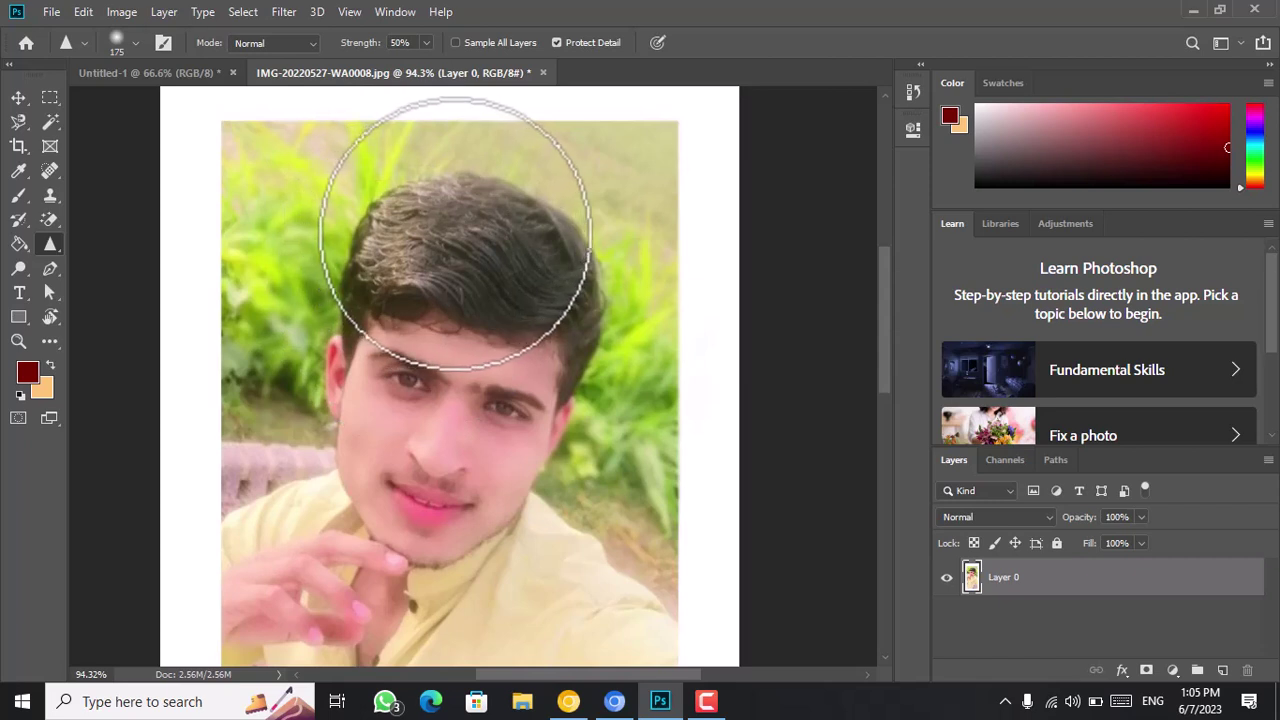
{"action": "key", "text": "bracketleft"}
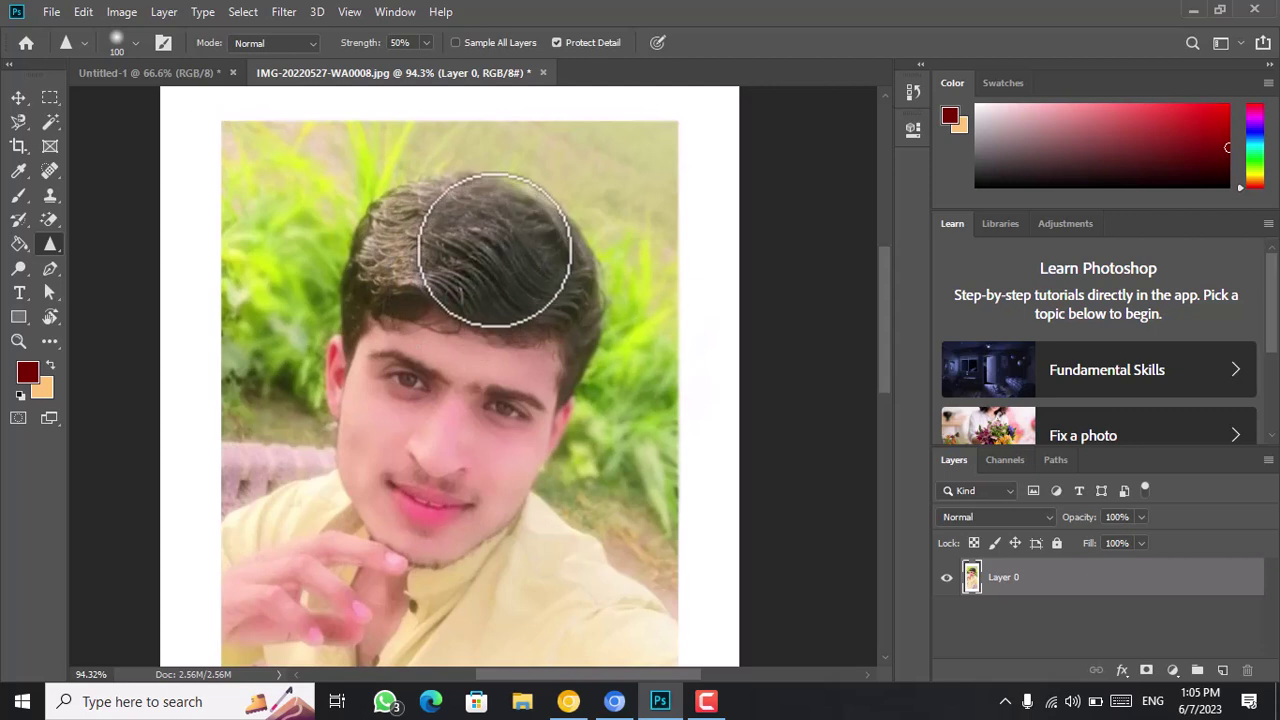
{"action": "left_click_drag", "start_coordinate": [495, 250], "coordinate": [495, 250]}
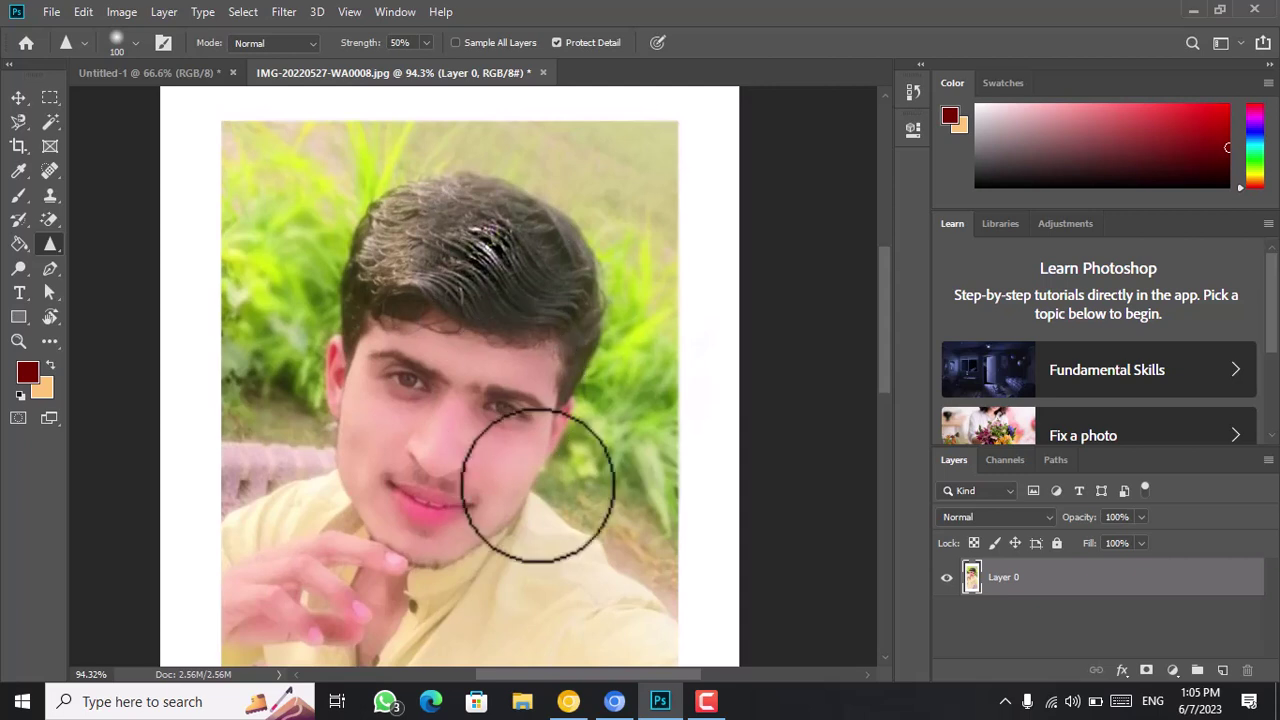
{"action": "mouse_move", "coordinate": [500, 274]}
{"action": "left_mouse_down"}
{"action": "mouse_move", "coordinate": [549, 347]}
{"action": "mouse_move", "coordinate": [536, 226]}
{"action": "mouse_move", "coordinate": [545, 311]}
{"action": "mouse_move", "coordinate": [539, 281]}
{"action": "mouse_move", "coordinate": [524, 301]}
{"action": "mouse_move", "coordinate": [530, 273]}
{"action": "mouse_move", "coordinate": [501, 314]}
{"action": "mouse_move", "coordinate": [505, 280]}
{"action": "mouse_move", "coordinate": [502, 313]}
{"action": "mouse_move", "coordinate": [471, 306]}
{"action": "mouse_move", "coordinate": [441, 254]}
{"action": "mouse_move", "coordinate": [478, 180]}
{"action": "mouse_move", "coordinate": [432, 230]}
{"action": "mouse_move", "coordinate": [363, 248]}
{"action": "mouse_move", "coordinate": [401, 213]}
{"action": "mouse_move", "coordinate": [387, 235]}
{"action": "mouse_move", "coordinate": [395, 254]}
{"action": "mouse_move", "coordinate": [397, 242]}
{"action": "mouse_move", "coordinate": [422, 280]}
{"action": "mouse_move", "coordinate": [457, 292]}
{"action": "mouse_move", "coordinate": [390, 272]}
{"action": "mouse_move", "coordinate": [496, 317]}
{"action": "mouse_move", "coordinate": [363, 290]}
{"action": "mouse_move", "coordinate": [517, 293]}
{"action": "mouse_move", "coordinate": [538, 237]}
{"action": "mouse_move", "coordinate": [510, 213]}
{"action": "mouse_move", "coordinate": [580, 278]}
{"action": "mouse_move", "coordinate": [570, 201]}
{"action": "mouse_move", "coordinate": [588, 270]}
{"action": "mouse_move", "coordinate": [573, 289]}
{"action": "mouse_move", "coordinate": [496, 175]}
{"action": "mouse_move", "coordinate": [620, 266]}
{"action": "mouse_move", "coordinate": [531, 232]}
{"action": "mouse_move", "coordinate": [565, 220]}
{"action": "mouse_move", "coordinate": [586, 330]}
{"action": "mouse_move", "coordinate": [596, 327]}
{"action": "mouse_move", "coordinate": [551, 371]}
{"action": "mouse_move", "coordinate": [560, 378]}
{"action": "mouse_move", "coordinate": [583, 322]}
{"action": "mouse_move", "coordinate": [570, 393]}
{"action": "mouse_move", "coordinate": [568, 316]}
{"action": "mouse_move", "coordinate": [427, 331]}
{"action": "mouse_move", "coordinate": [420, 270]}
{"action": "mouse_move", "coordinate": [443, 376]}
{"action": "mouse_move", "coordinate": [465, 160]}
{"action": "mouse_move", "coordinate": [449, 377]}
{"action": "left_mouse_up"}
{"action": "scroll", "coordinate": [570, 390], "scroll_direction": "down", "scroll_amount": 3}
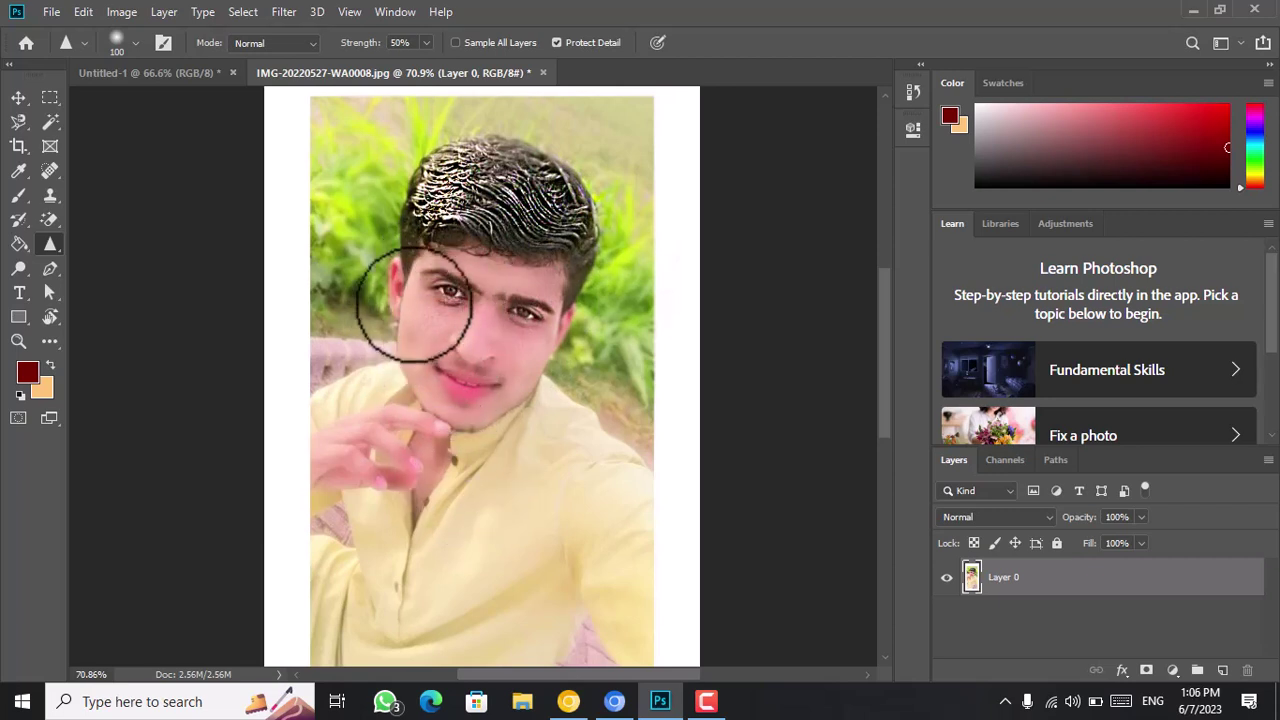
Sharpen the man's face down to his chin and hand, and raise the Sharpen tool's strength to 100%
{"action": "mouse_move", "coordinate": [386, 294]}
{"action": "left_mouse_down"}
{"action": "mouse_move", "coordinate": [459, 283]}
{"action": "mouse_move", "coordinate": [455, 293]}
{"action": "mouse_move", "coordinate": [594, 360]}
{"action": "mouse_move", "coordinate": [531, 313]}
{"action": "mouse_move", "coordinate": [481, 354]}
{"action": "mouse_move", "coordinate": [483, 333]}
{"action": "mouse_move", "coordinate": [475, 380]}
{"action": "mouse_move", "coordinate": [478, 336]}
{"action": "mouse_move", "coordinate": [492, 332]}
{"action": "mouse_move", "coordinate": [499, 400]}
{"action": "mouse_move", "coordinate": [474, 377]}
{"action": "mouse_move", "coordinate": [474, 395]}
{"action": "mouse_move", "coordinate": [442, 376]}
{"action": "mouse_move", "coordinate": [418, 352]}
{"action": "mouse_move", "coordinate": [431, 342]}
{"action": "mouse_move", "coordinate": [428, 378]}
{"action": "mouse_move", "coordinate": [411, 280]}
{"action": "mouse_move", "coordinate": [401, 286]}
{"action": "mouse_move", "coordinate": [434, 421]}
{"action": "left_mouse_up"}
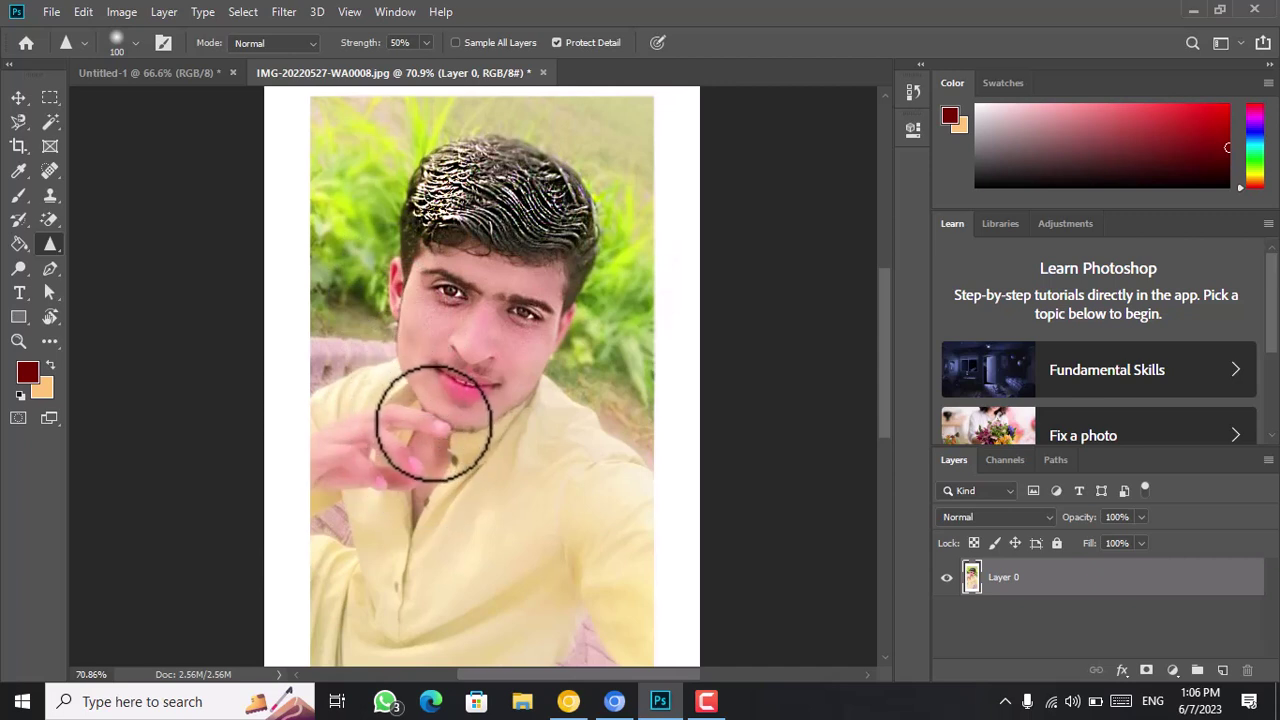
{"action": "mouse_move", "coordinate": [434, 421]}
{"action": "left_mouse_down"}
{"action": "mouse_move", "coordinate": [359, 397]}
{"action": "mouse_move", "coordinate": [510, 376]}
{"action": "mouse_move", "coordinate": [533, 333]}
{"action": "mouse_move", "coordinate": [453, 273]}
{"action": "mouse_move", "coordinate": [406, 147]}
{"action": "left_mouse_up"}
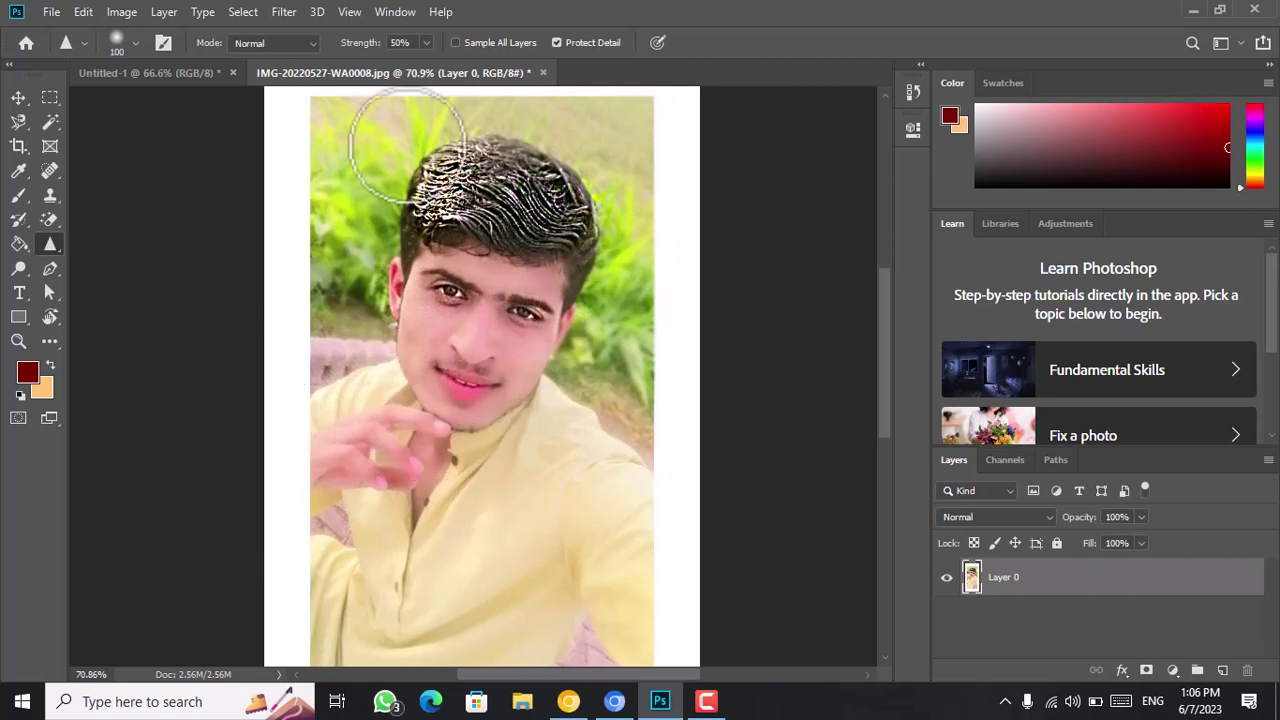
{"action": "left_click_drag", "start_coordinate": [420, 43], "coordinate": [478, 113]}
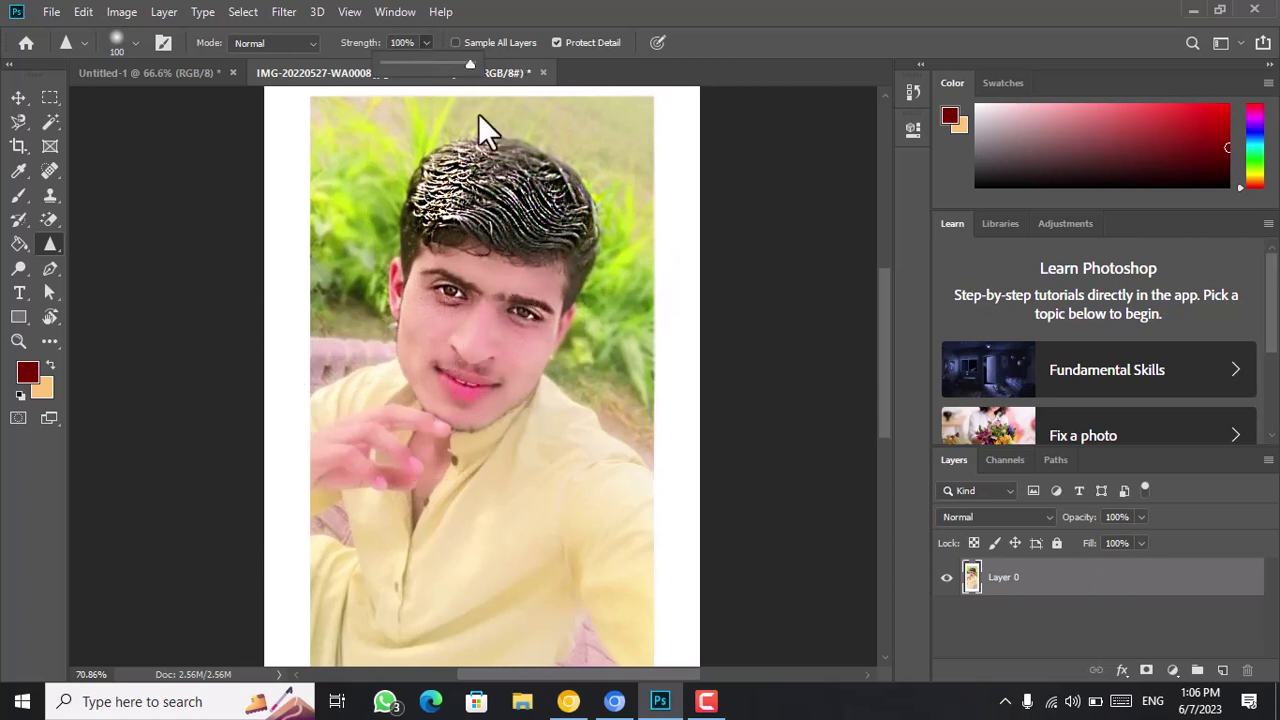
Switch to the Smudge tool and open the bearded man's photo 4c86e06dce234bc11db2ee752fce6a12 from New folder on drive D
{"action": "right_click", "coordinate": [45, 250]}
{"action": "left_click", "coordinate": [114, 281]}
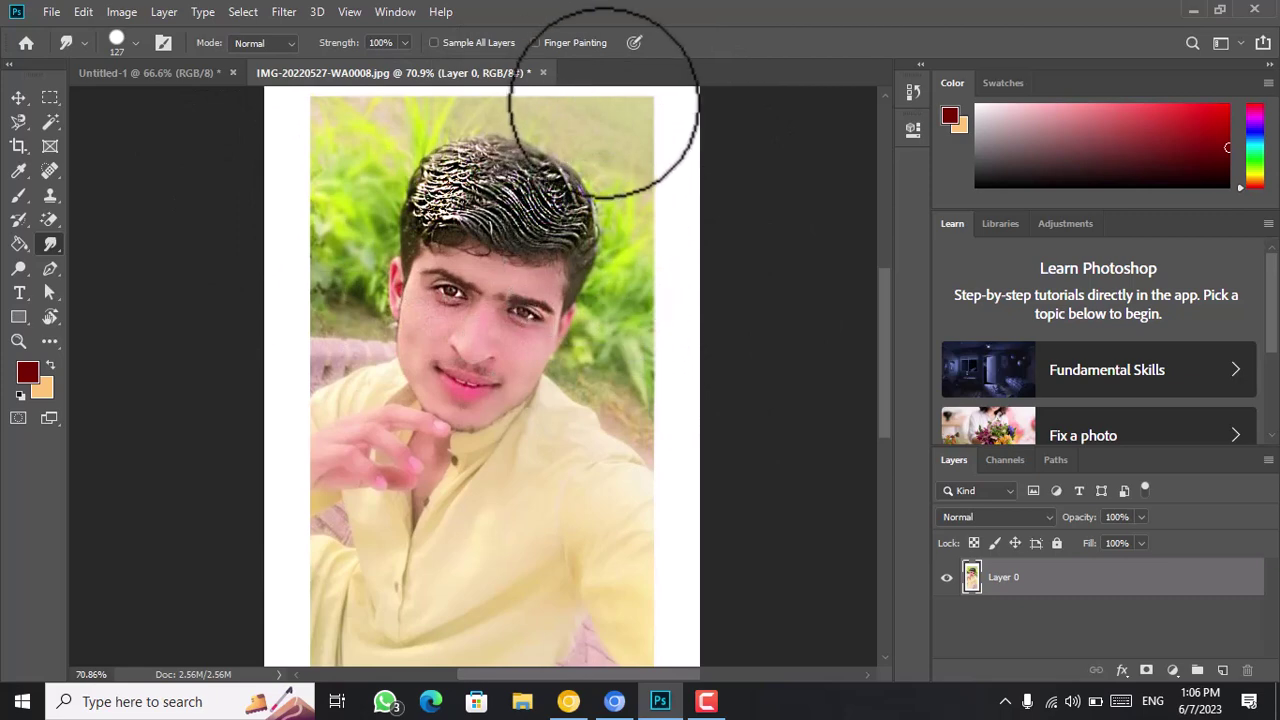
{"action": "left_click", "coordinate": [55, 14]}
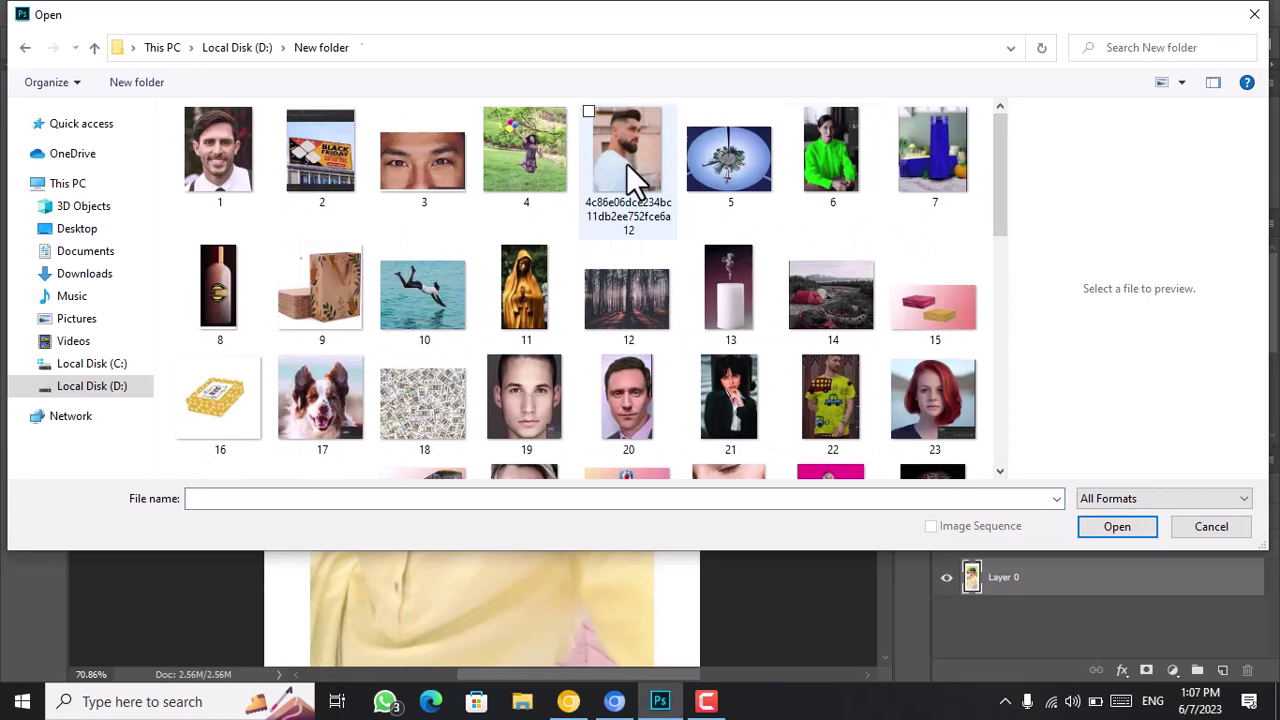
{"action": "left_click", "coordinate": [626, 163]}
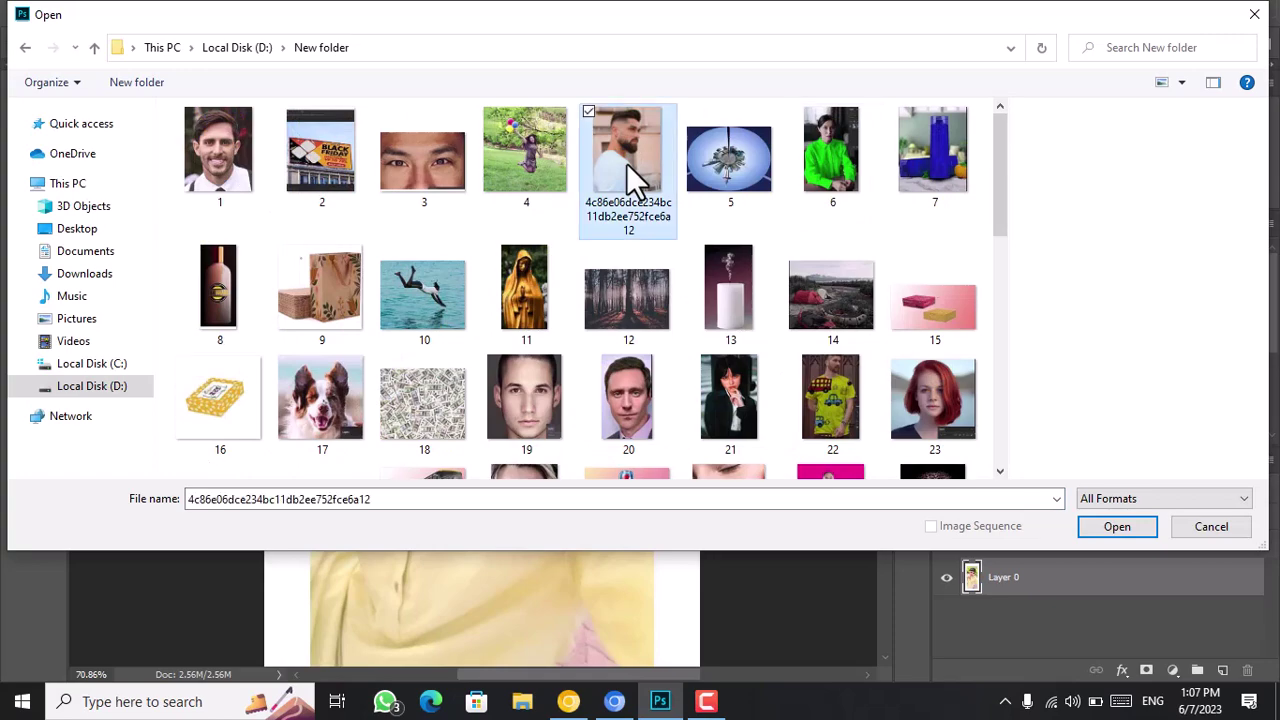
{"action": "left_click", "coordinate": [1152, 523]}
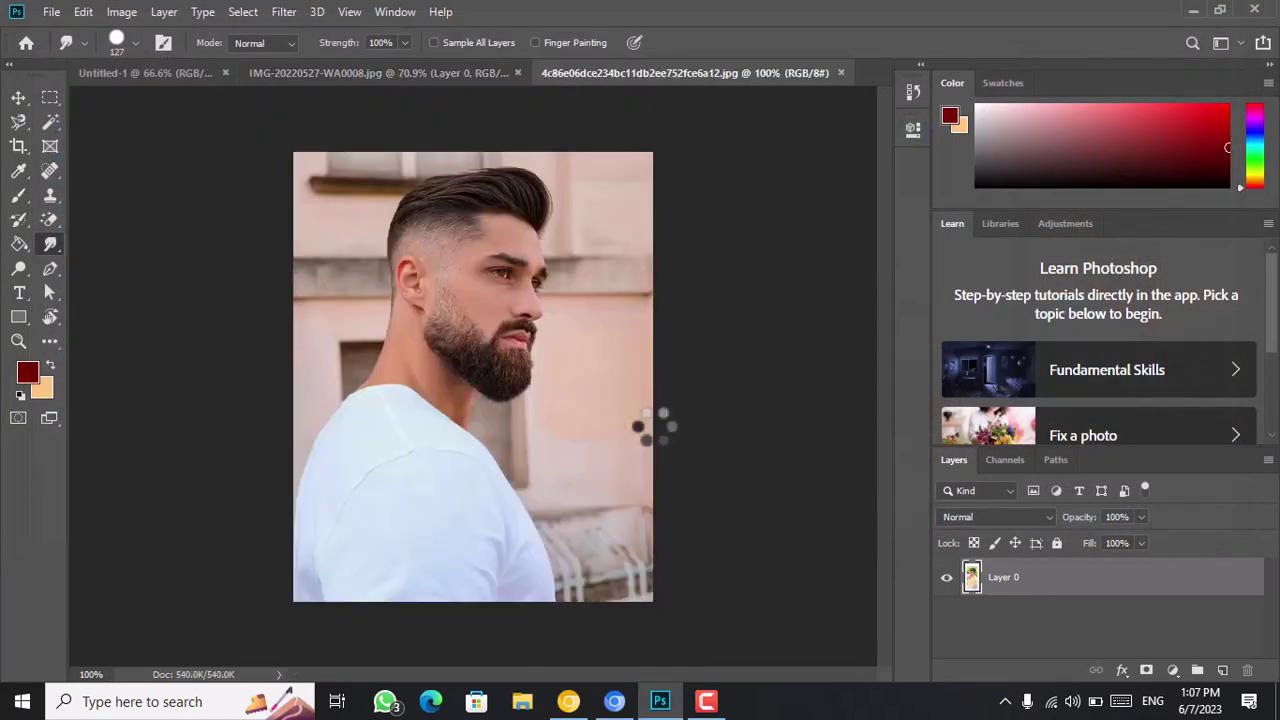
{"action": "scroll", "coordinate": [654, 440], "scroll_direction": "up", "scroll_amount": 1}
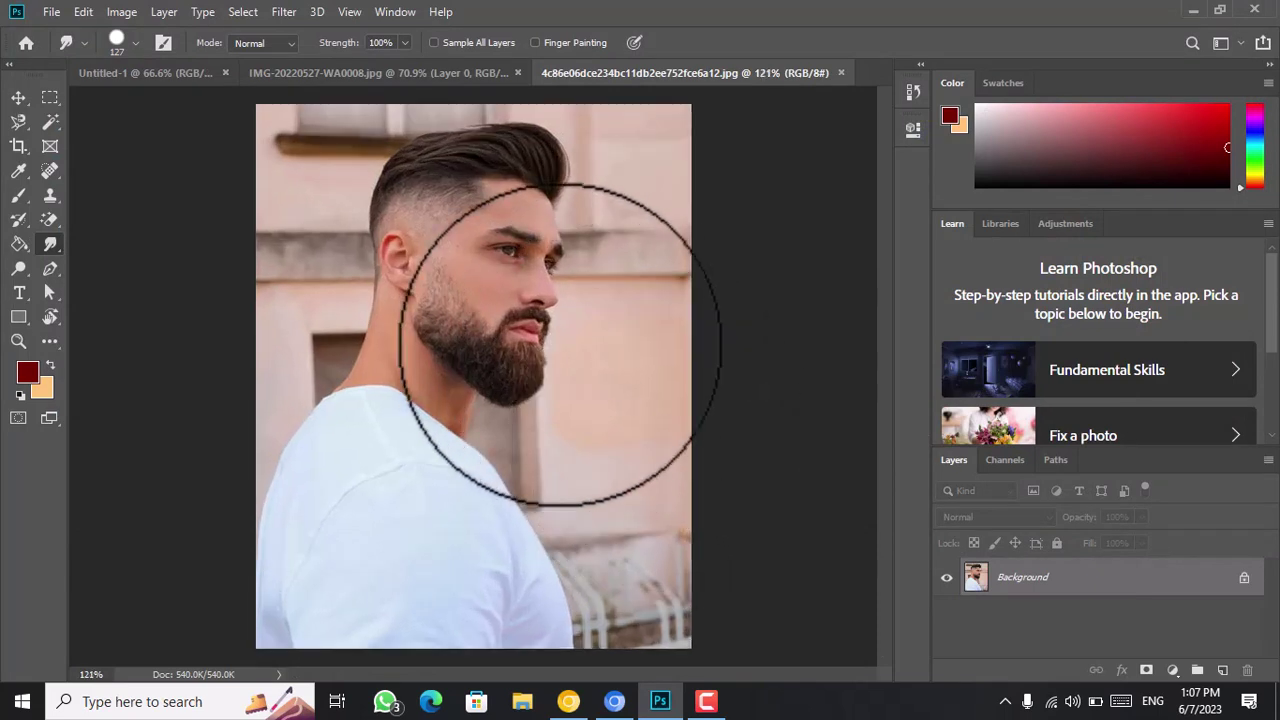
Reduce the Smudge brush size to 20 and smudge the tip of the man's beard downward to lengthen it
{"action": "right_click", "coordinate": [55, 240]}
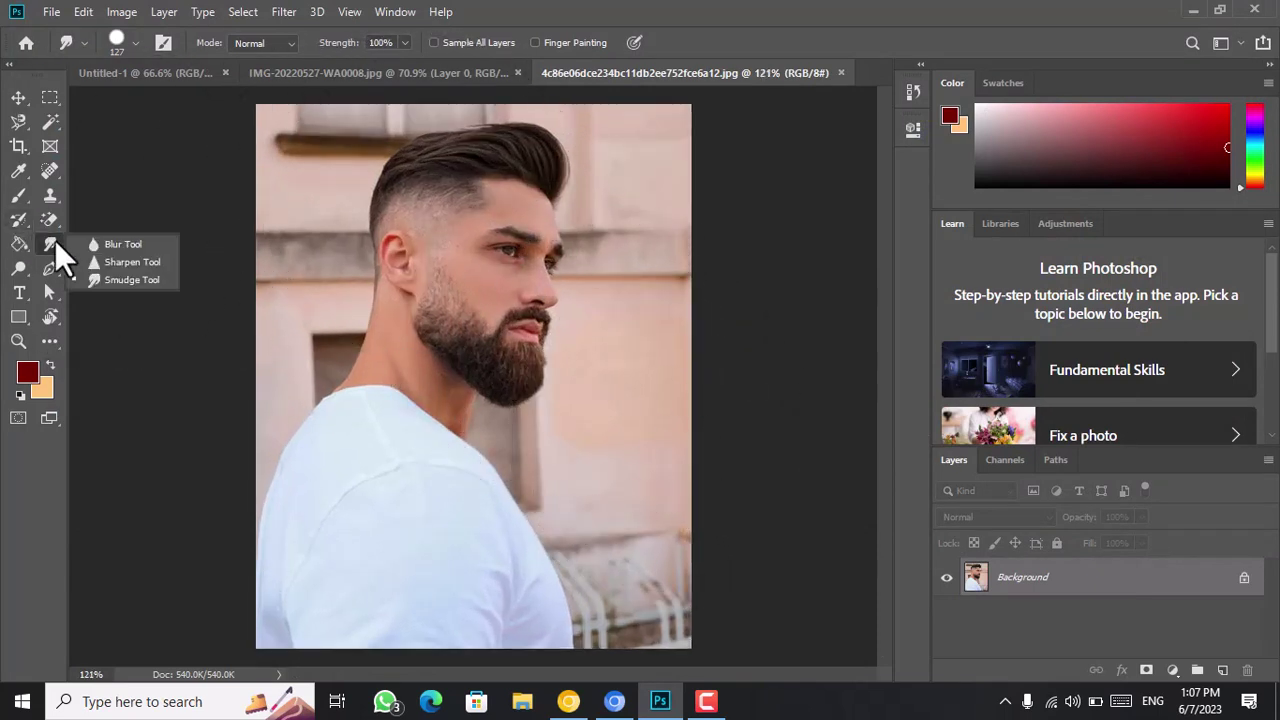
{"action": "left_click", "coordinate": [122, 285]}
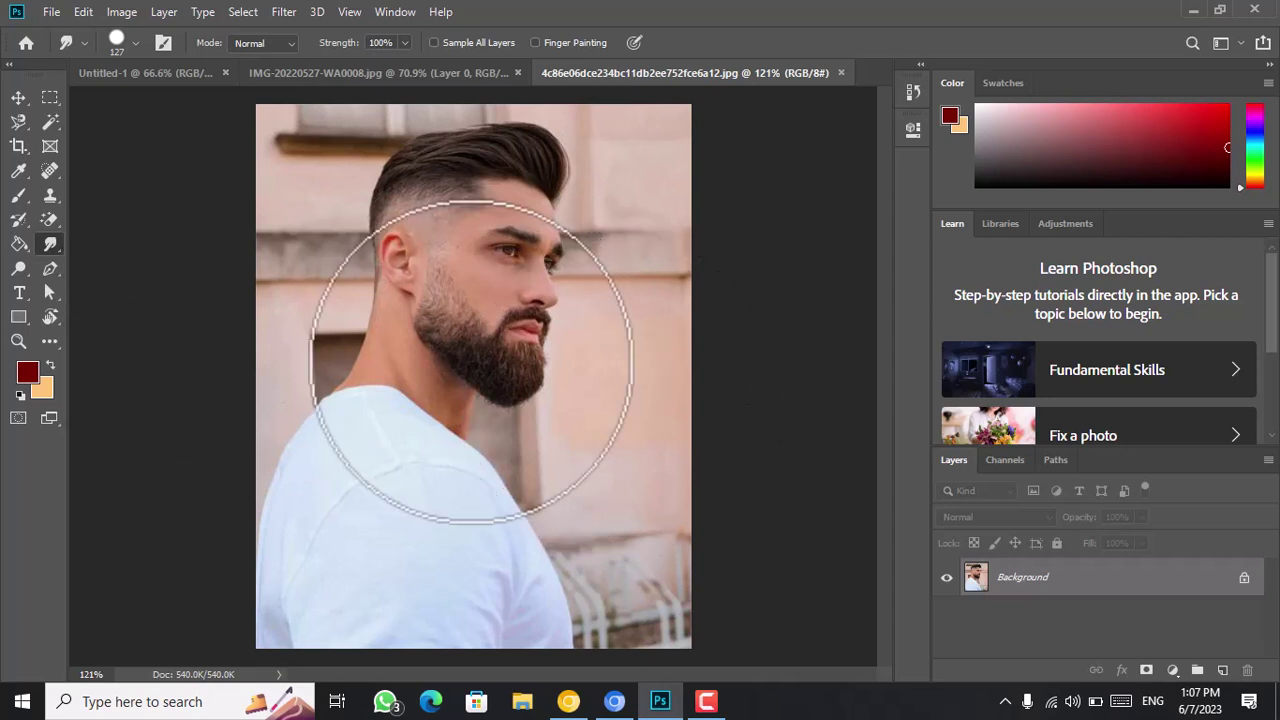
{"action": "key", "text": "bracketleft"}
{"action": "key", "text": "bracketleft"}
{"action": "key", "text": "bracketleft"}
{"action": "key", "text": "bracketleft"}
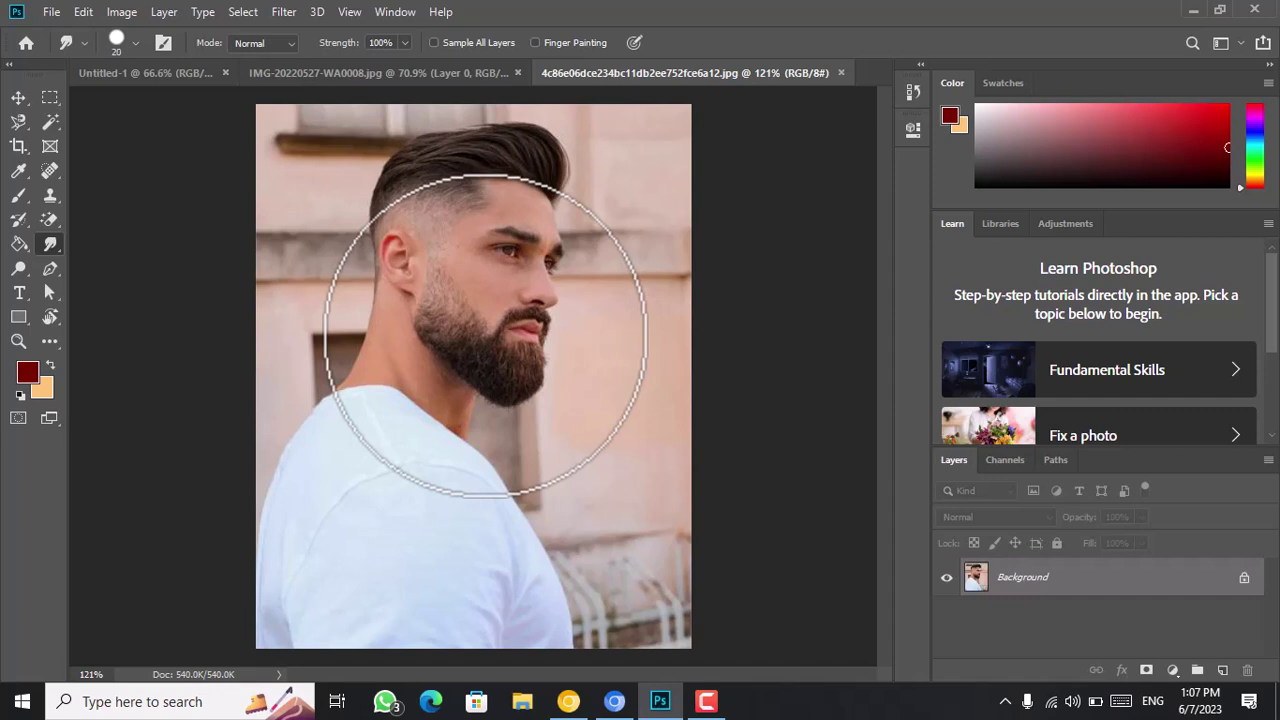
{"action": "key", "text": "bracketleft"}
{"action": "key", "text": "bracketleft"}
{"action": "key", "text": "bracketleft"}
{"action": "key", "text": "bracketleft"}
{"action": "key", "text": "bracketleft"}
{"action": "key", "text": "bracketleft"}
{"action": "key", "text": "bracketleft"}
{"action": "key", "text": "bracketleft"}
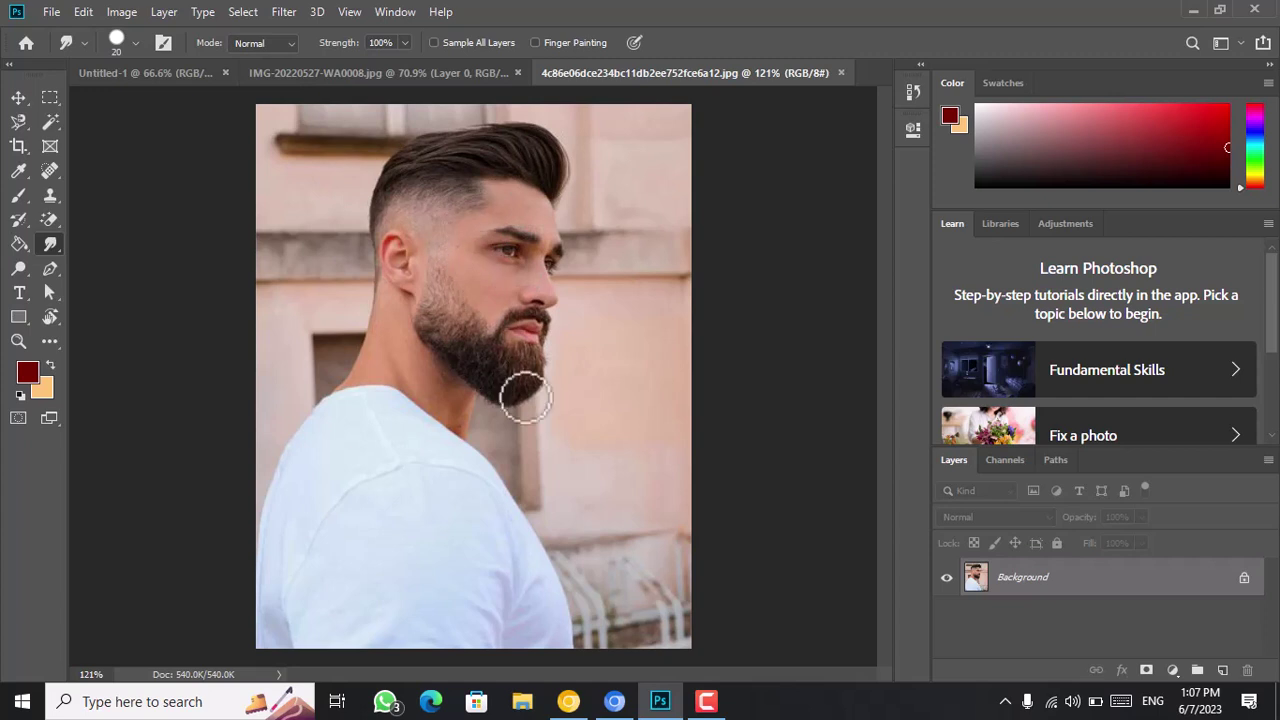
{"action": "left_click_drag", "start_coordinate": [507, 383], "coordinate": [502, 385]}
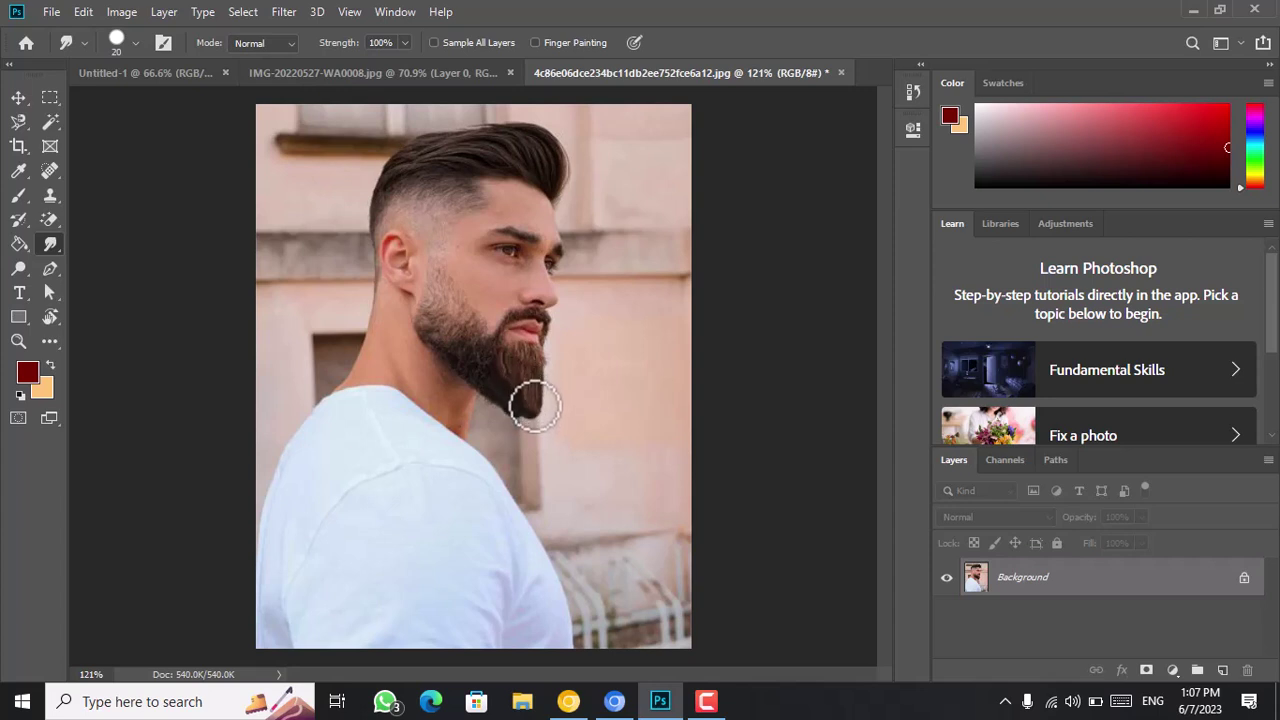
{"action": "mouse_move", "coordinate": [528, 410]}
{"action": "left_mouse_down"}
{"action": "mouse_move", "coordinate": [514, 414]}
{"action": "mouse_move", "coordinate": [525, 395]}
{"action": "left_mouse_up"}
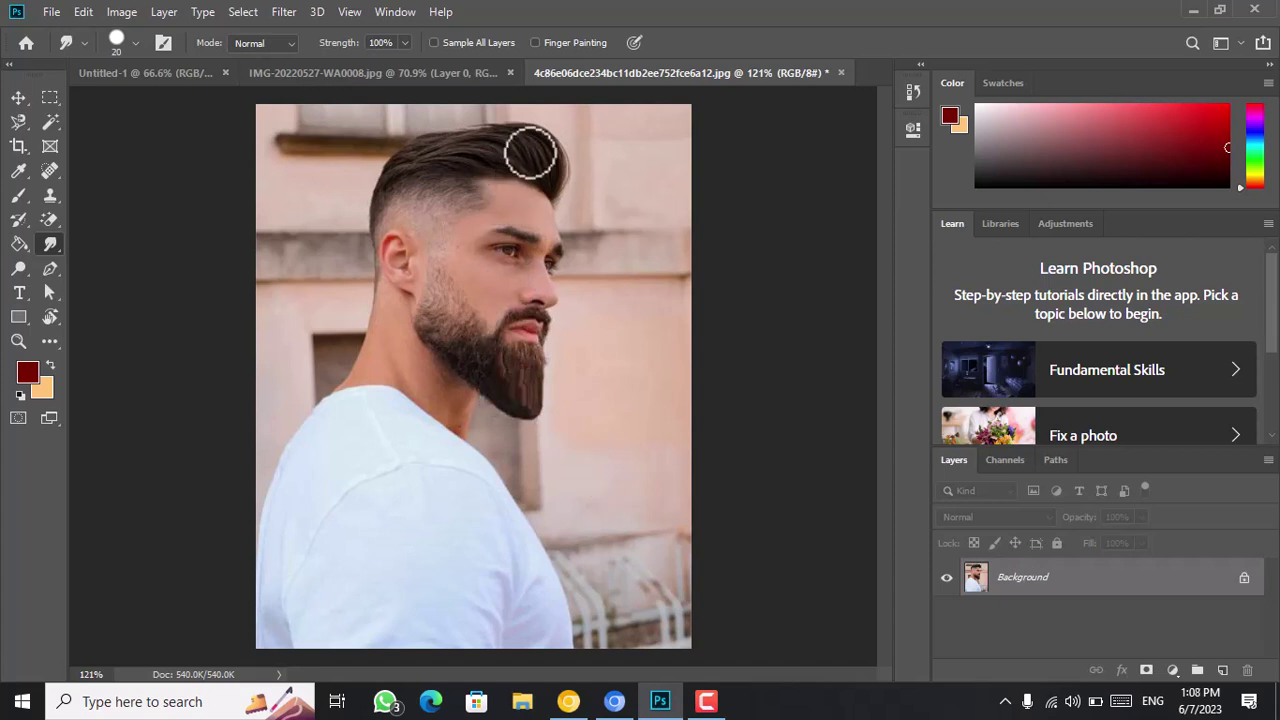
Smudge the man's hair along its upper outline and across the crown to make it fuller and darker
{"action": "left_click_drag", "start_coordinate": [529, 149], "coordinate": [542, 175]}
{"action": "scroll", "coordinate": [542, 175], "scroll_direction": "up", "scroll_amount": 5}
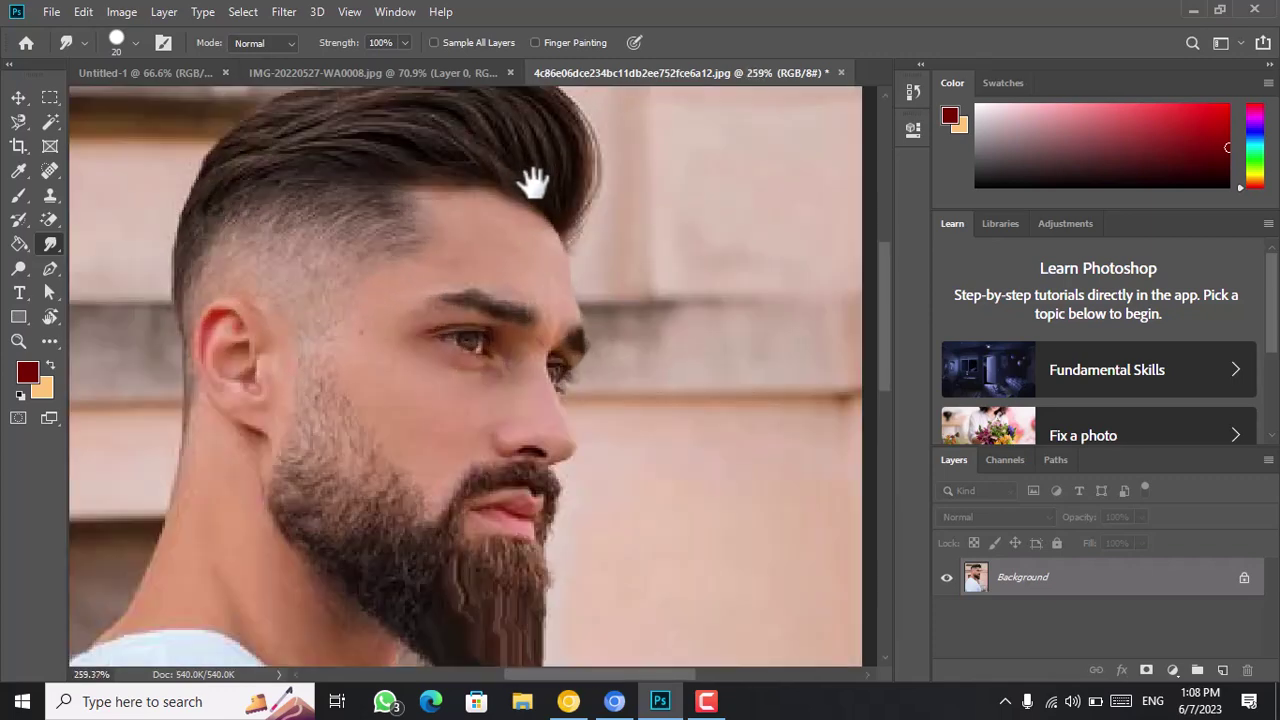
{"action": "mouse_move", "coordinate": [533, 183]}
{"action": "left_mouse_down"}
{"action": "mouse_move", "coordinate": [617, 337]}
{"action": "mouse_move", "coordinate": [583, 360]}
{"action": "mouse_move", "coordinate": [643, 363]}
{"action": "mouse_move", "coordinate": [663, 338]}
{"action": "mouse_move", "coordinate": [649, 245]}
{"action": "mouse_move", "coordinate": [613, 220]}
{"action": "mouse_move", "coordinate": [609, 286]}
{"action": "mouse_move", "coordinate": [586, 237]}
{"action": "mouse_move", "coordinate": [617, 184]}
{"action": "mouse_move", "coordinate": [621, 197]}
{"action": "mouse_move", "coordinate": [620, 177]}
{"action": "mouse_move", "coordinate": [631, 180]}
{"action": "mouse_move", "coordinate": [556, 222]}
{"action": "mouse_move", "coordinate": [600, 166]}
{"action": "mouse_move", "coordinate": [591, 149]}
{"action": "mouse_move", "coordinate": [611, 177]}
{"action": "mouse_move", "coordinate": [619, 152]}
{"action": "mouse_move", "coordinate": [637, 243]}
{"action": "mouse_move", "coordinate": [614, 243]}
{"action": "mouse_move", "coordinate": [597, 200]}
{"action": "mouse_move", "coordinate": [549, 243]}
{"action": "mouse_move", "coordinate": [551, 214]}
{"action": "mouse_move", "coordinate": [471, 243]}
{"action": "mouse_move", "coordinate": [434, 243]}
{"action": "mouse_move", "coordinate": [406, 223]}
{"action": "mouse_move", "coordinate": [409, 246]}
{"action": "mouse_move", "coordinate": [385, 237]}
{"action": "mouse_move", "coordinate": [303, 277]}
{"action": "mouse_move", "coordinate": [351, 257]}
{"action": "mouse_move", "coordinate": [346, 246]}
{"action": "mouse_move", "coordinate": [380, 233]}
{"action": "mouse_move", "coordinate": [374, 223]}
{"action": "mouse_move", "coordinate": [434, 209]}
{"action": "mouse_move", "coordinate": [449, 229]}
{"action": "mouse_move", "coordinate": [457, 209]}
{"action": "mouse_move", "coordinate": [520, 217]}
{"action": "mouse_move", "coordinate": [520, 249]}
{"action": "mouse_move", "coordinate": [535, 215]}
{"action": "mouse_move", "coordinate": [558, 224]}
{"action": "mouse_move", "coordinate": [517, 211]}
{"action": "mouse_move", "coordinate": [391, 214]}
{"action": "mouse_move", "coordinate": [300, 271]}
{"action": "mouse_move", "coordinate": [304, 296]}
{"action": "mouse_move", "coordinate": [291, 289]}
{"action": "mouse_move", "coordinate": [334, 277]}
{"action": "mouse_move", "coordinate": [323, 277]}
{"action": "mouse_move", "coordinate": [410, 323]}
{"action": "left_mouse_up"}
{"action": "scroll", "coordinate": [410, 323], "scroll_direction": "down", "scroll_amount": 5}
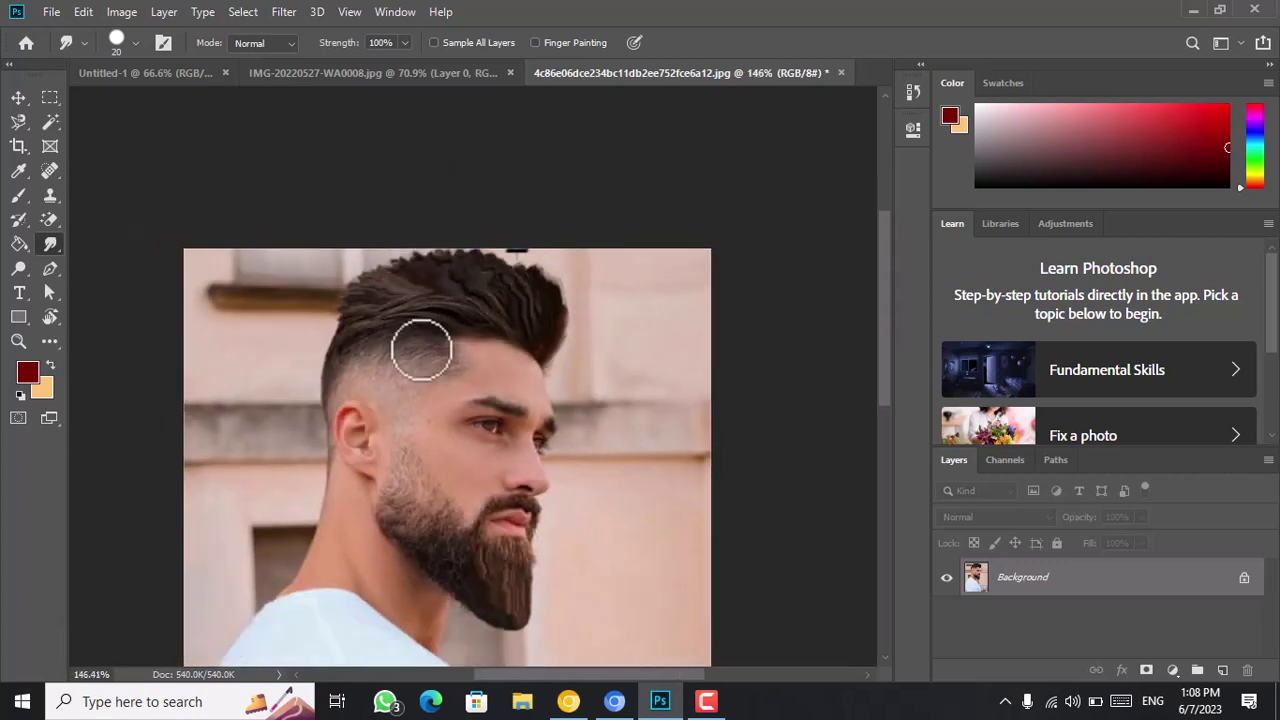
{"action": "mouse_move", "coordinate": [522, 213]}
{"action": "left_mouse_down"}
{"action": "mouse_move", "coordinate": [455, 155]}
{"action": "mouse_move", "coordinate": [530, 166]}
{"action": "mouse_move", "coordinate": [485, 158]}
{"action": "mouse_move", "coordinate": [529, 186]}
{"action": "mouse_move", "coordinate": [507, 157]}
{"action": "mouse_move", "coordinate": [540, 178]}
{"action": "mouse_move", "coordinate": [478, 146]}
{"action": "mouse_move", "coordinate": [500, 170]}
{"action": "mouse_move", "coordinate": [402, 180]}
{"action": "mouse_move", "coordinate": [450, 152]}
{"action": "mouse_move", "coordinate": [439, 154]}
{"action": "mouse_move", "coordinate": [394, 185]}
{"action": "mouse_move", "coordinate": [447, 221]}
{"action": "left_mouse_up"}
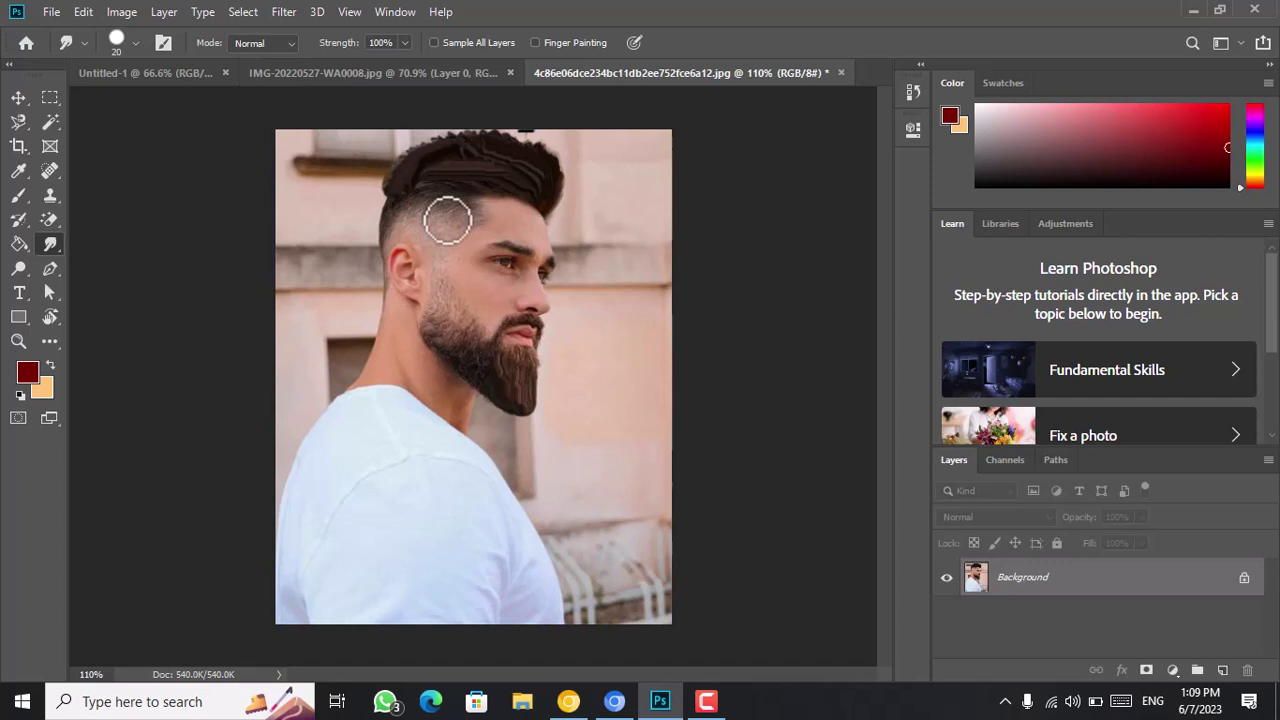